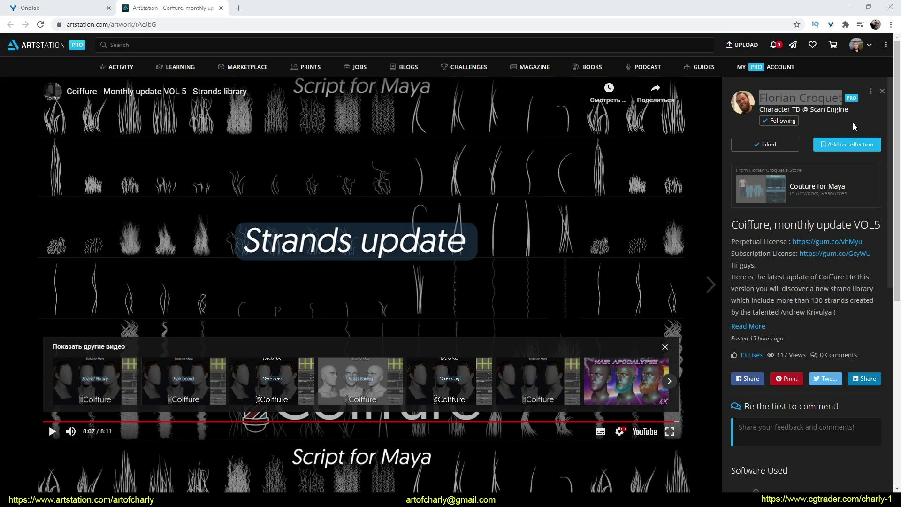
- Open the Coiffure VOL5 post's Subscription License gum.co link in a background tab
{"action": "left_click", "coordinate": [861, 121]}
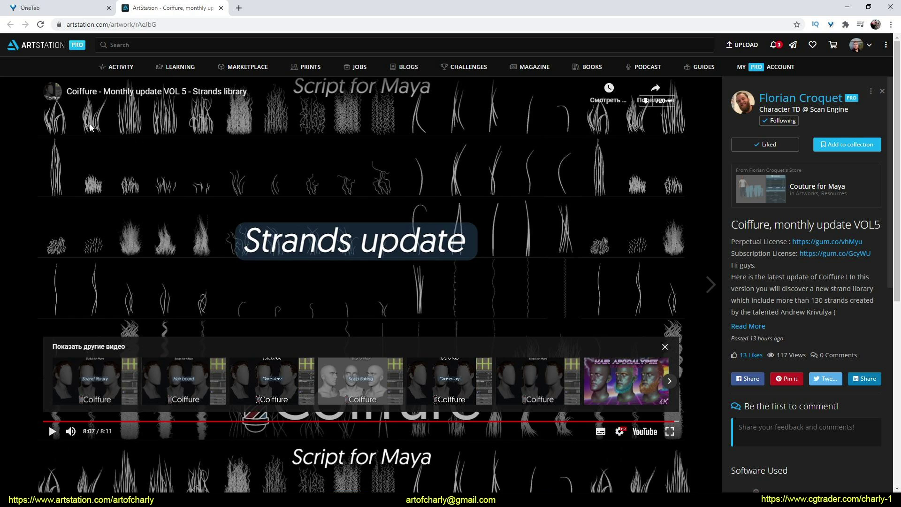
{"action": "double_click", "coordinate": [185, 24]}
{"action": "key", "text": "End"}
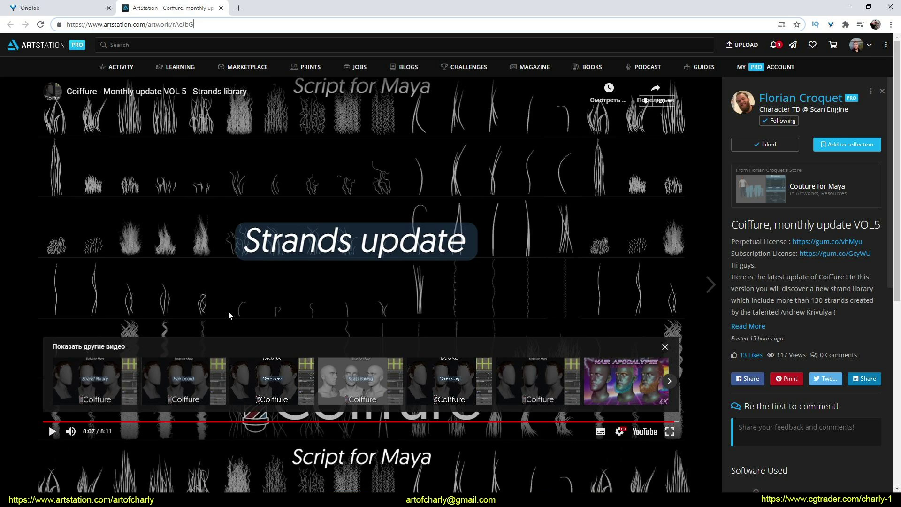
{"action": "key", "text": "Escape"}
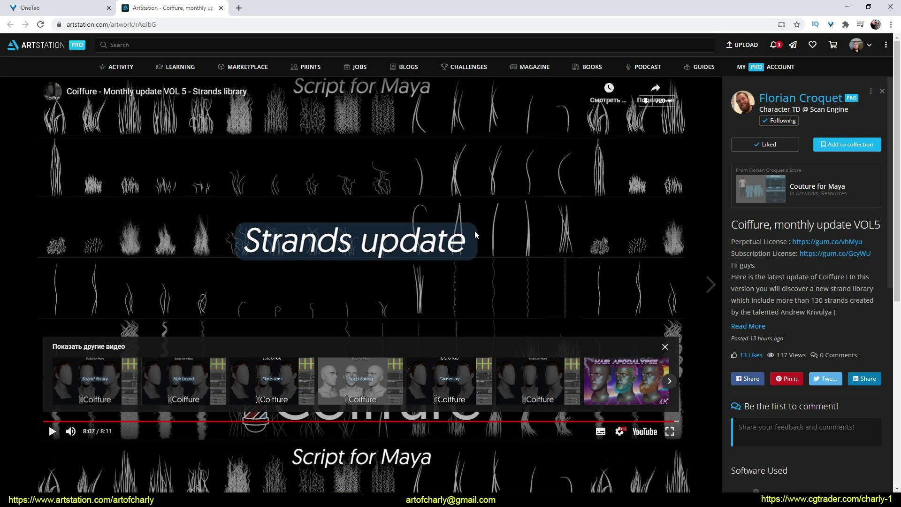
{"action": "left_click", "coordinate": [808, 275]}
{"action": "middle_click", "coordinate": [828, 254]}
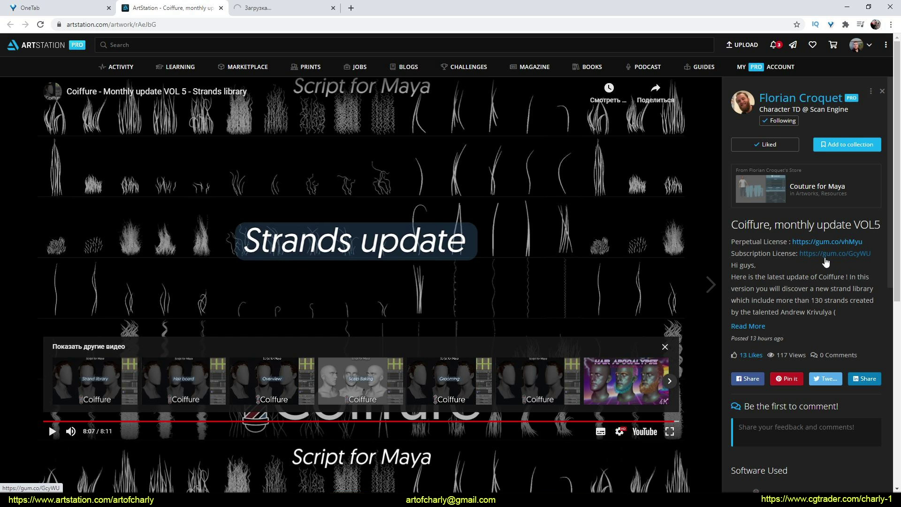
- Scroll the Coiffure subscription licence page down to its Individual and Studio tiers
{"action": "left_click", "coordinate": [281, 8]}
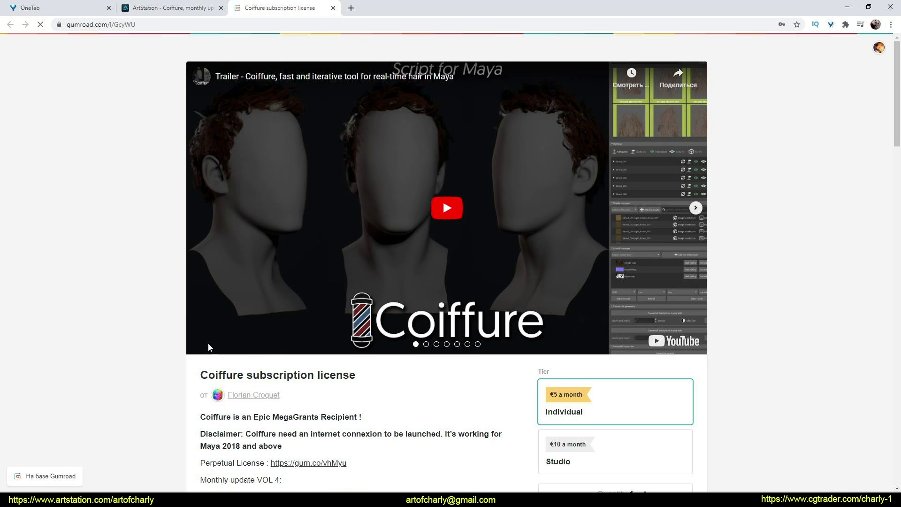
{"action": "scroll", "coordinate": [477, 268], "scroll_direction": "down", "scroll_amount": 4}
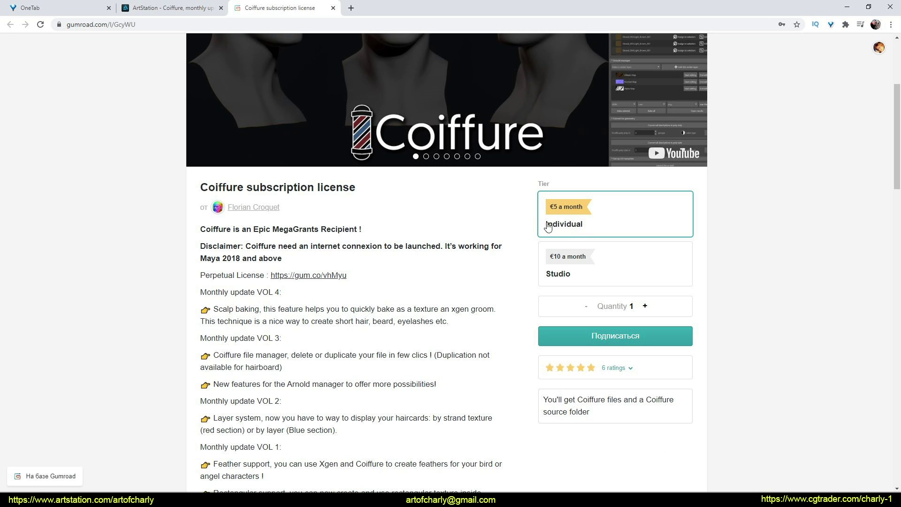
{"action": "scroll", "coordinate": [511, 399], "scroll_direction": "down", "scroll_amount": 4}
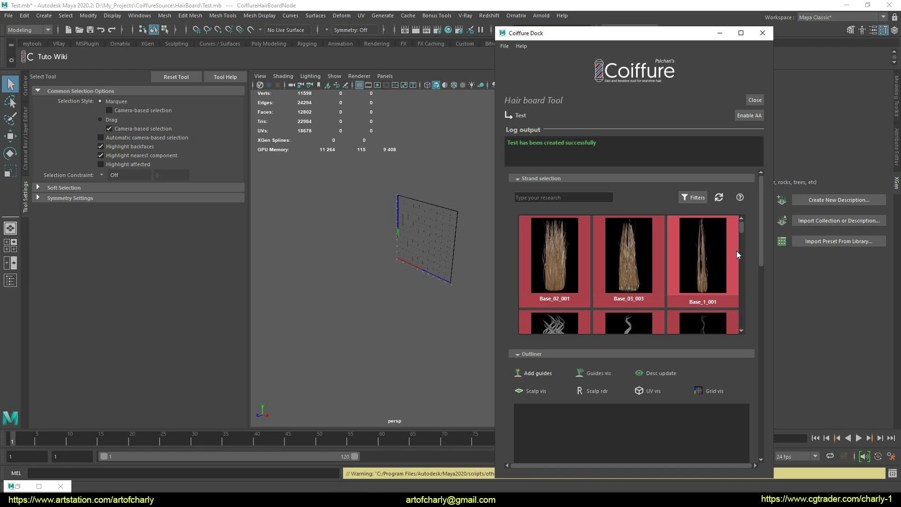
- Scroll through the Coiffure Dock's strand library to browse the available strands
{"action": "mouse_move", "coordinate": [742, 227]}
{"action": "left_mouse_down"}
{"action": "mouse_move", "coordinate": [745, 240]}
{"action": "mouse_move", "coordinate": [741, 209]}
{"action": "left_mouse_up"}
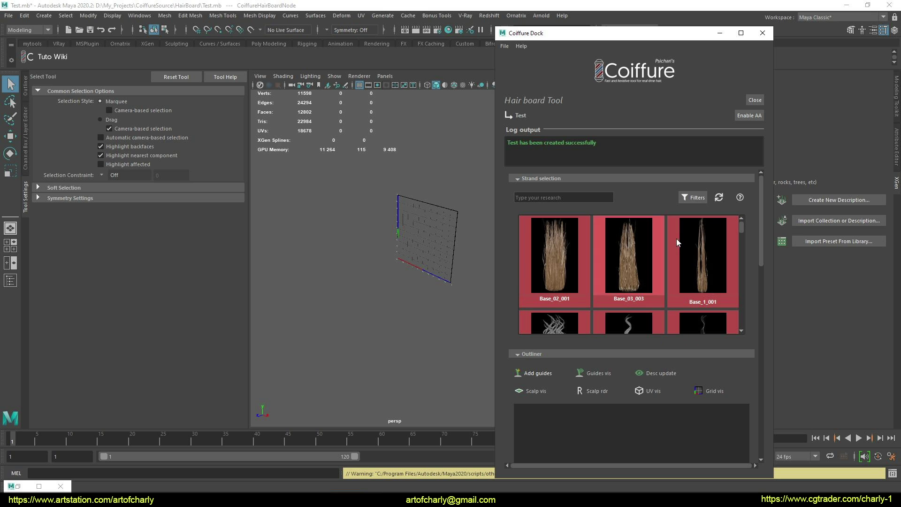
{"action": "scroll", "coordinate": [745, 233], "scroll_direction": "down", "scroll_amount": 2}
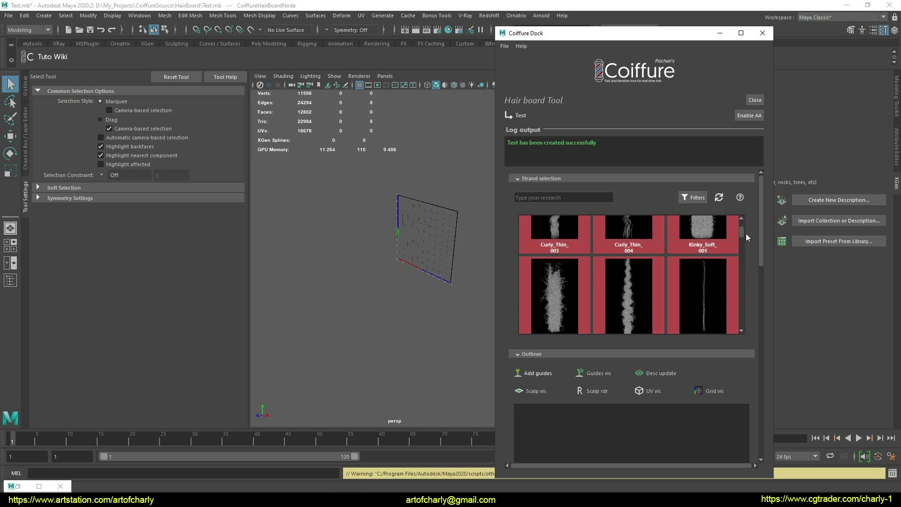
{"action": "scroll", "coordinate": [745, 232], "scroll_direction": "down", "scroll_amount": 2}
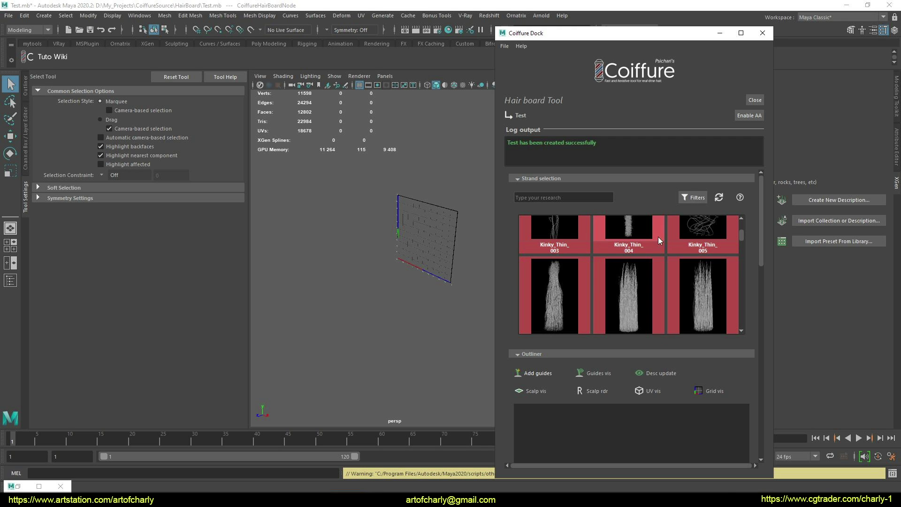
{"action": "scroll", "coordinate": [743, 238], "scroll_direction": "down", "scroll_amount": 2}
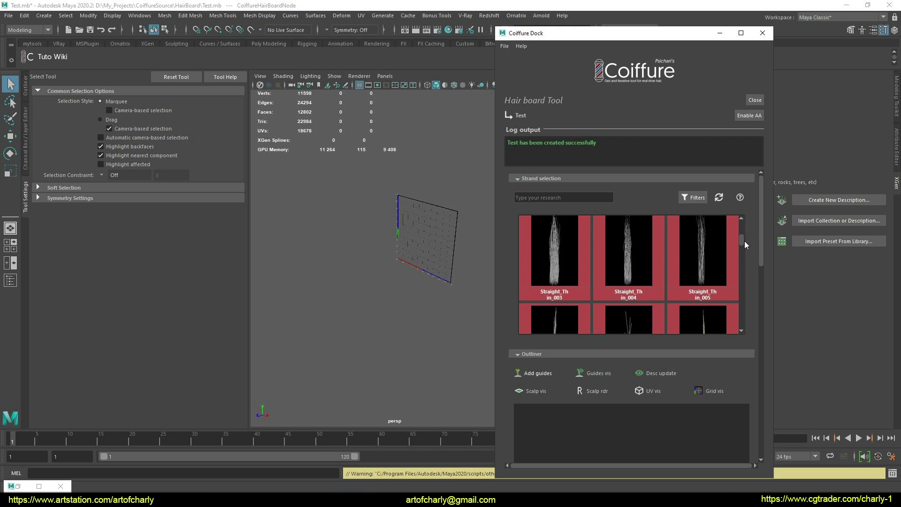
{"action": "scroll", "coordinate": [744, 240], "scroll_direction": "down", "scroll_amount": 1}
{"action": "scroll", "coordinate": [745, 243], "scroll_direction": "up", "scroll_amount": 1}
{"action": "scroll", "coordinate": [745, 241], "scroll_direction": "up", "scroll_amount": 1}
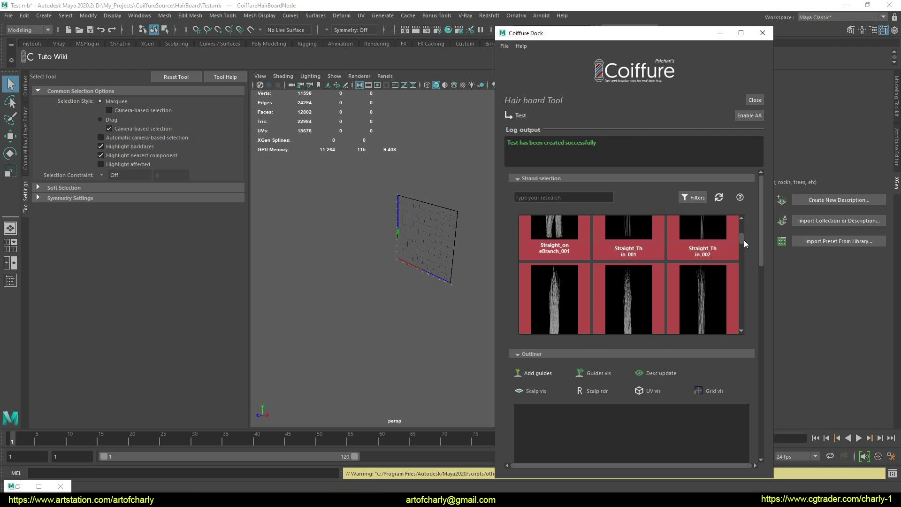
{"action": "scroll", "coordinate": [744, 241], "scroll_direction": "up", "scroll_amount": 1}
- Filter the library to Long Strand only and scroll to the Curly strands
{"action": "left_click", "coordinate": [698, 197]}
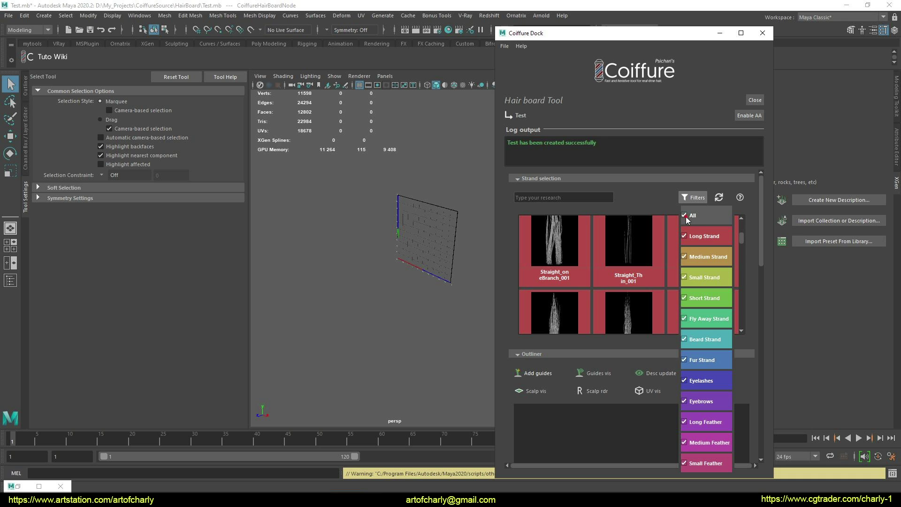
{"action": "left_click", "coordinate": [693, 252]}
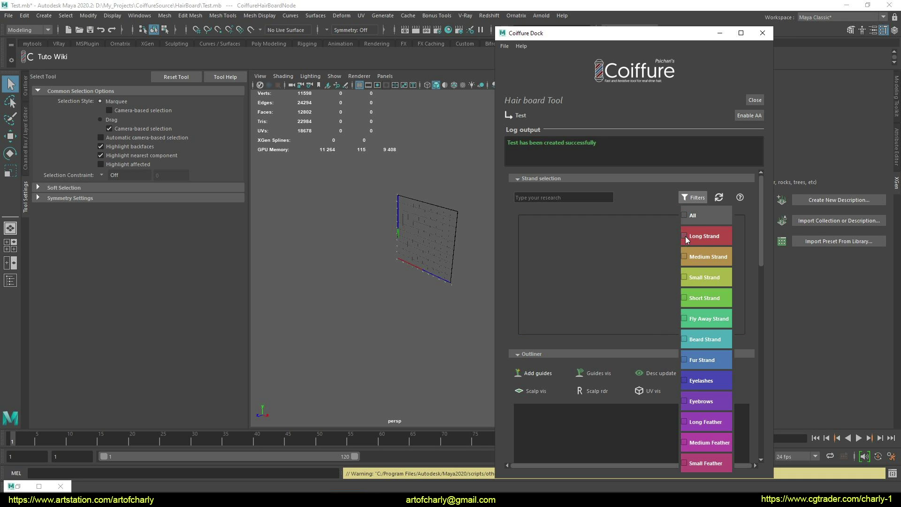
{"action": "left_click", "coordinate": [685, 237]}
{"action": "left_click", "coordinate": [743, 229]}
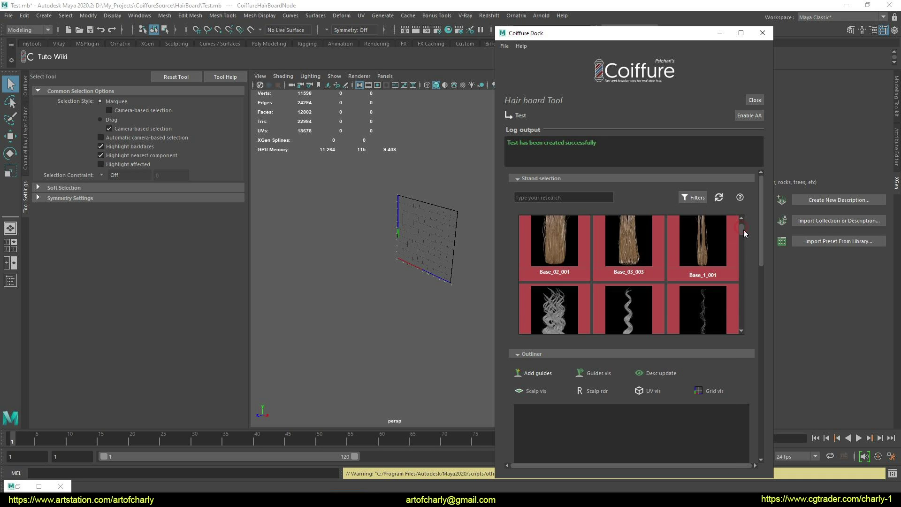
{"action": "scroll", "coordinate": [744, 234], "scroll_direction": "down", "scroll_amount": 1}
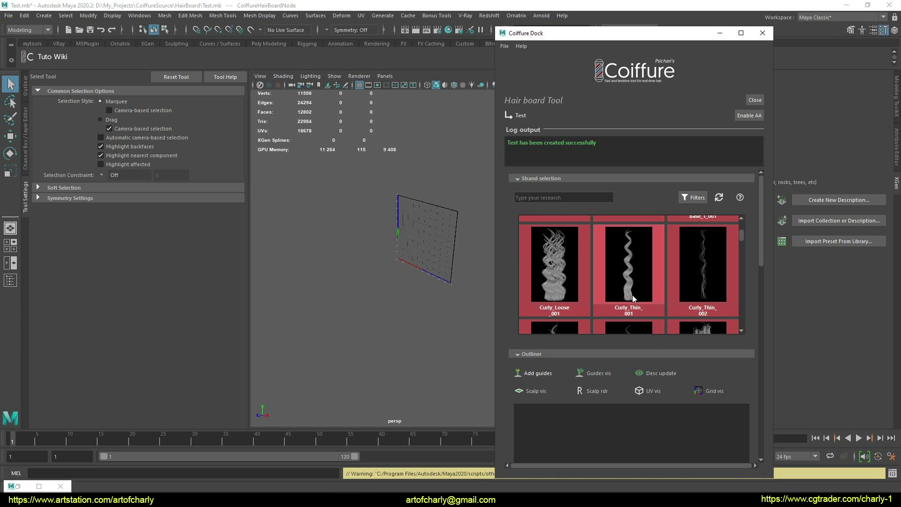
- Import the Curly_Thin_001 strand onto the hair board and zoom in on it
{"action": "left_click", "coordinate": [631, 277]}
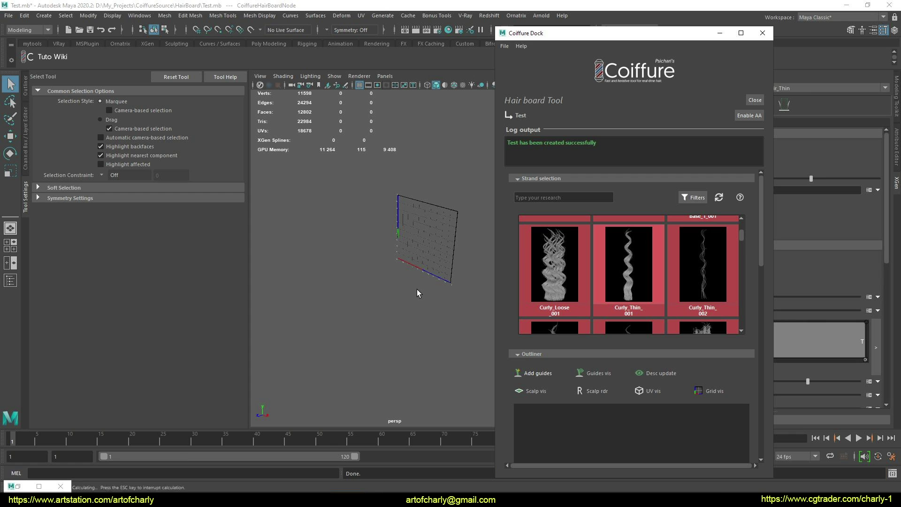
{"action": "scroll", "coordinate": [391, 233], "scroll_direction": "up", "scroll_amount": 3}
{"action": "scroll", "coordinate": [388, 236], "scroll_direction": "up", "scroll_amount": 4}
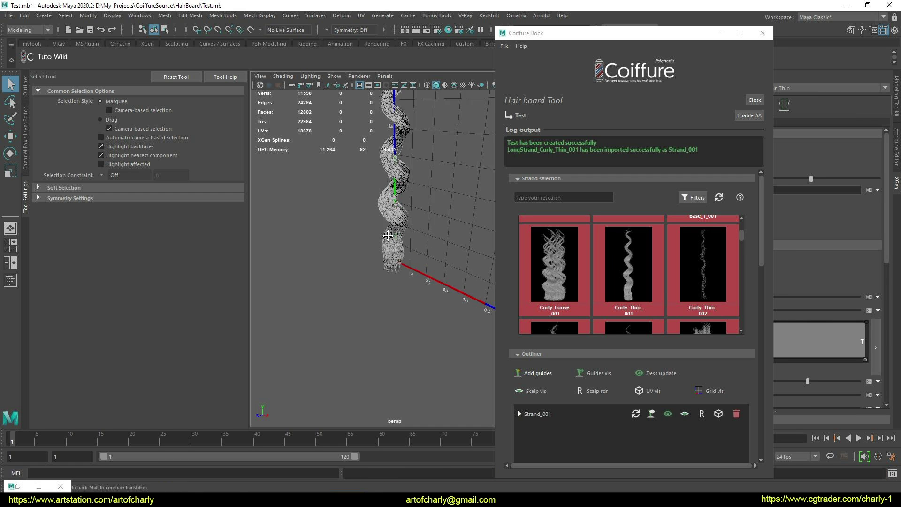
{"action": "mouse_move", "coordinate": [387, 236]}
{"action": "left_mouse_down", "text": "alt"}
{"action": "mouse_move", "coordinate": [415, 230]}
{"action": "mouse_move", "coordinate": [382, 269]}
{"action": "mouse_move", "coordinate": [412, 257]}
{"action": "left_mouse_up", "text": "alt"}
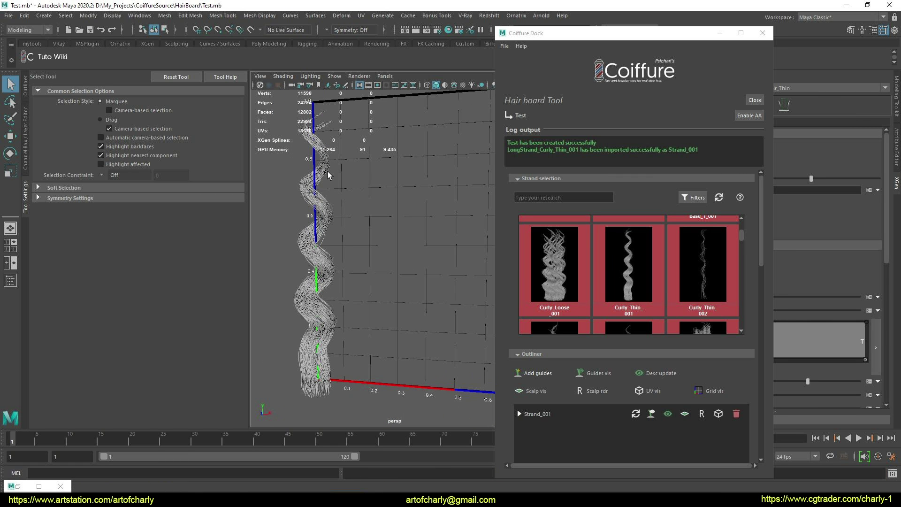
- Enable Viewport 2.0 multisampling anti-aliasing with a sample count of 16
{"action": "left_click", "coordinate": [358, 77]}
{"action": "left_click", "coordinate": [412, 93]}
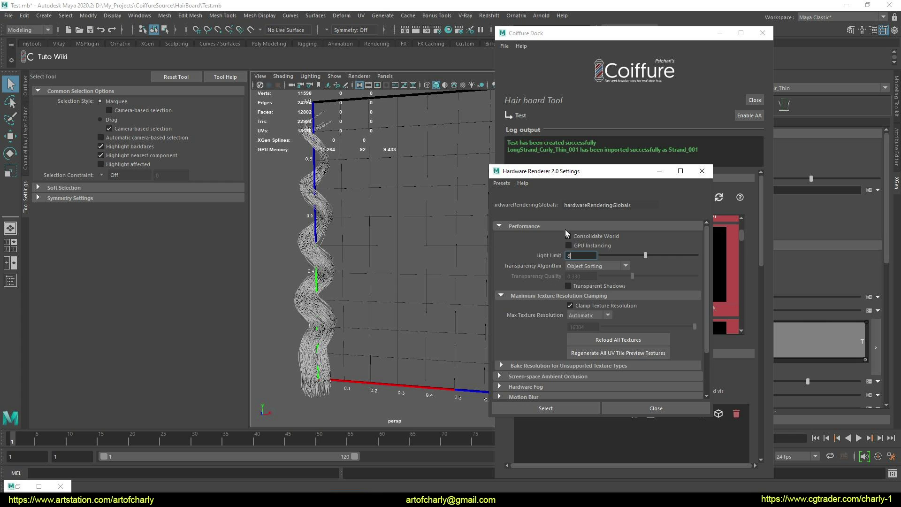
{"action": "scroll", "coordinate": [535, 319], "scroll_direction": "down", "scroll_amount": 1}
{"action": "scroll", "coordinate": [530, 330], "scroll_direction": "down", "scroll_amount": 1}
{"action": "left_click", "coordinate": [533, 354]}
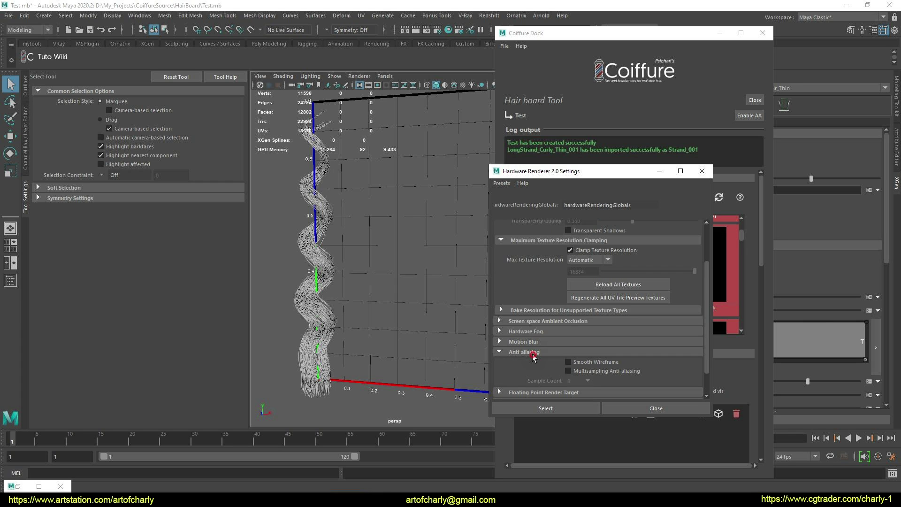
{"action": "scroll", "coordinate": [550, 357], "scroll_direction": "down", "scroll_amount": 1}
{"action": "left_click", "coordinate": [568, 341]}
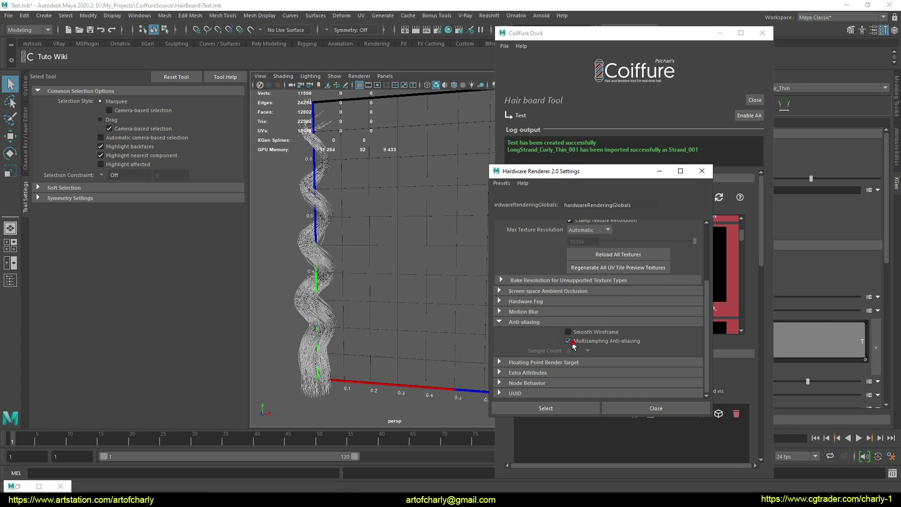
{"action": "left_click", "coordinate": [587, 350]}
{"action": "left_click", "coordinate": [576, 394]}
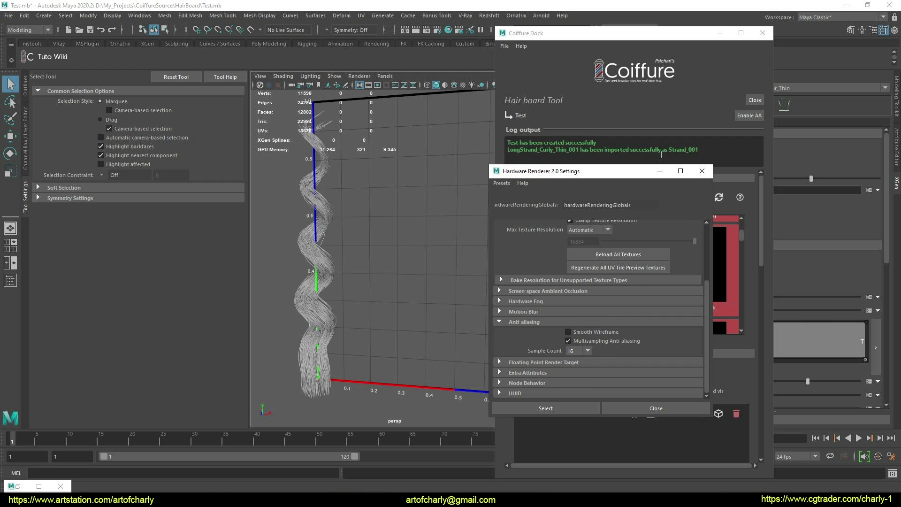
{"action": "left_click", "coordinate": [700, 172]}
- Move the Coiffure dock aside, orbit around the curly strand and reveal the XGen editor
{"action": "left_click_drag", "start_coordinate": [516, 34], "coordinate": [586, 34]}
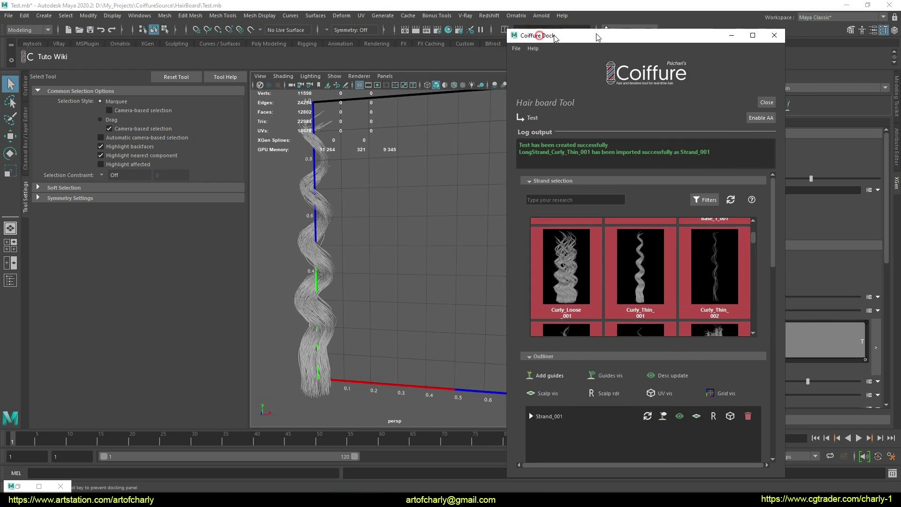
{"action": "left_click_drag", "start_coordinate": [513, 79], "coordinate": [513, 79]}
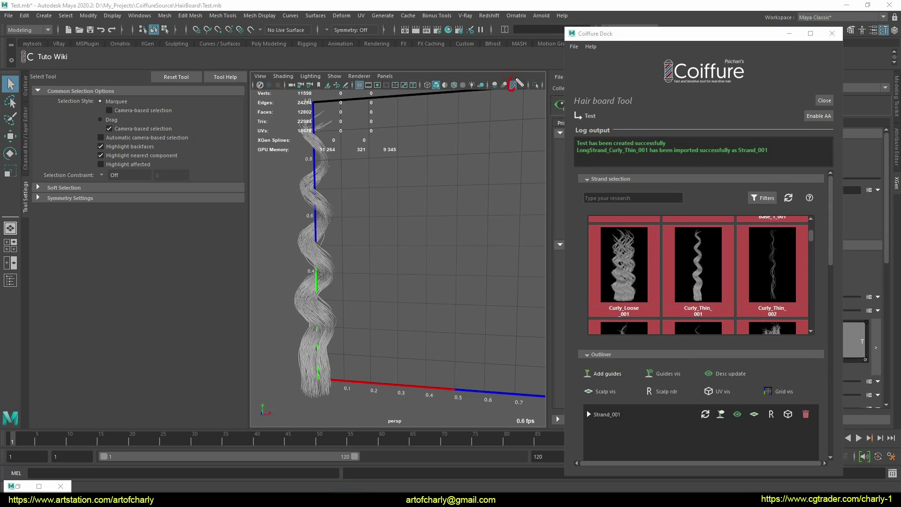
{"action": "left_click_drag", "start_coordinate": [510, 124], "coordinate": [513, 141]}
{"action": "right_click", "coordinate": [391, 321]}
{"action": "mouse_move", "coordinate": [404, 315]}
{"action": "left_mouse_down", "text": "alt"}
{"action": "mouse_move", "coordinate": [325, 282]}
{"action": "mouse_move", "coordinate": [370, 282]}
{"action": "left_mouse_up", "text": "alt"}
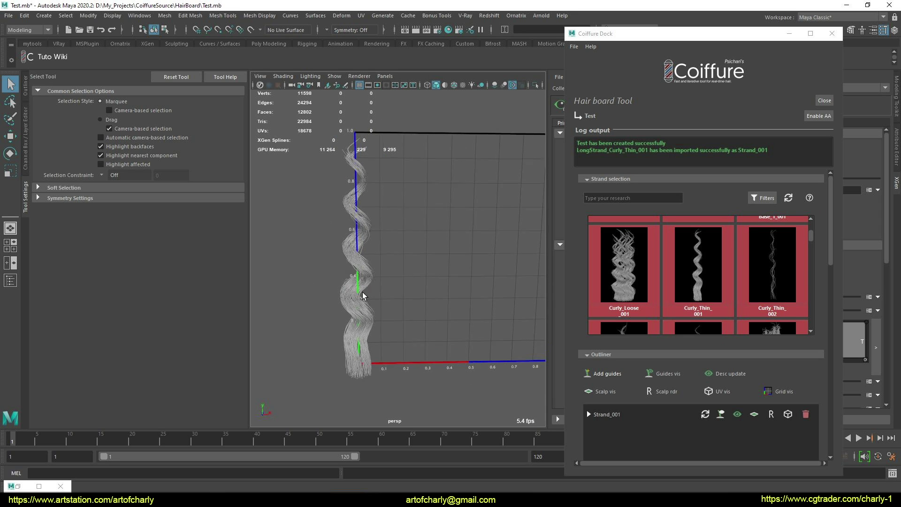
{"action": "left_click_drag", "start_coordinate": [817, 34], "coordinate": [817, 64]}
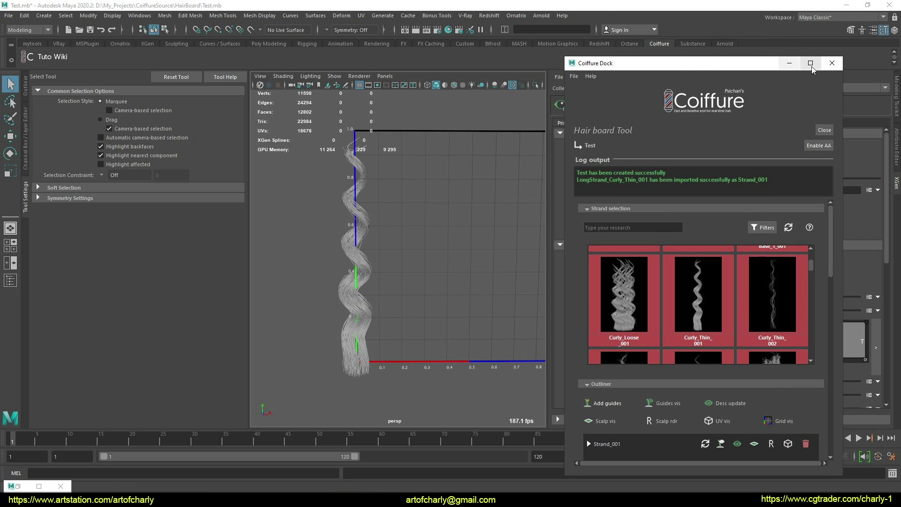
{"action": "left_click_drag", "start_coordinate": [753, 68], "coordinate": [561, 122]}
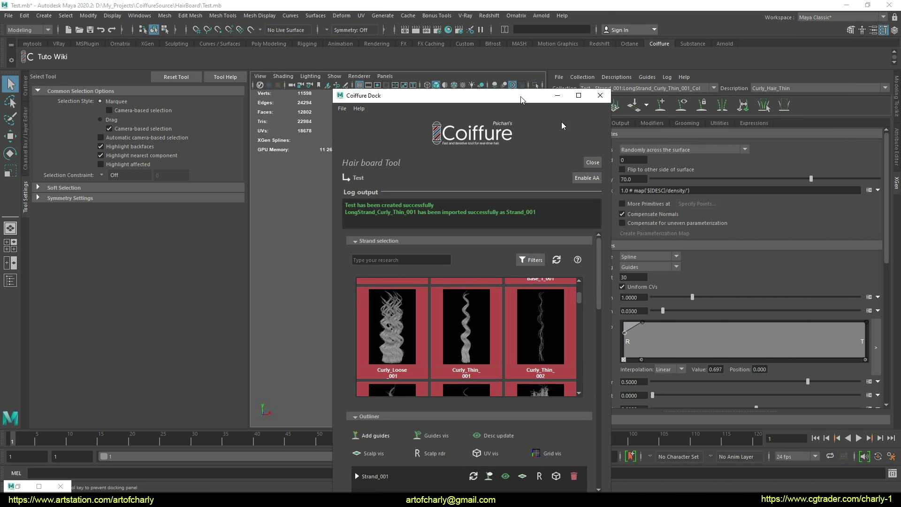
{"action": "left_click", "coordinate": [557, 95]}
- Toggle the Noise1 and Coil1 modifiers off, then back on to restore the curls
{"action": "left_click", "coordinate": [652, 123]}
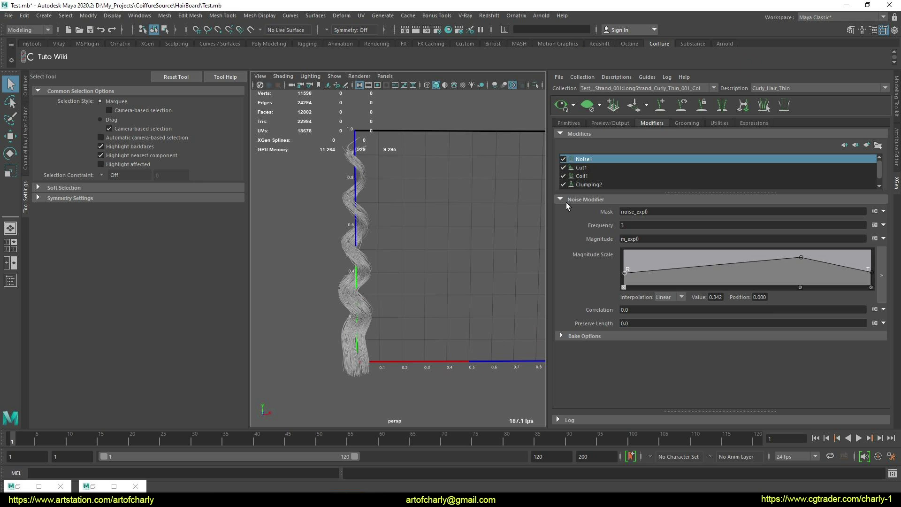
{"action": "left_click", "coordinate": [563, 159]}
{"action": "left_click", "coordinate": [563, 176]}
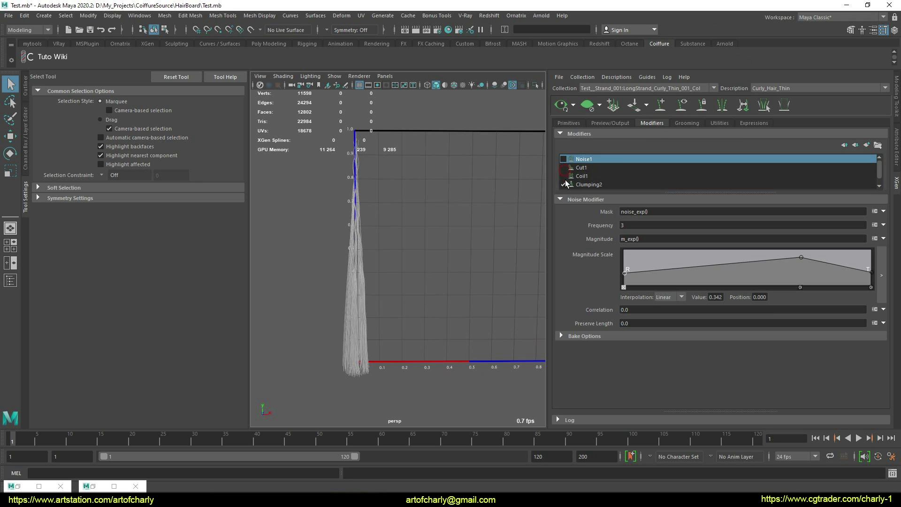
{"action": "left_click", "coordinate": [564, 176]}
{"action": "left_click", "coordinate": [563, 159]}
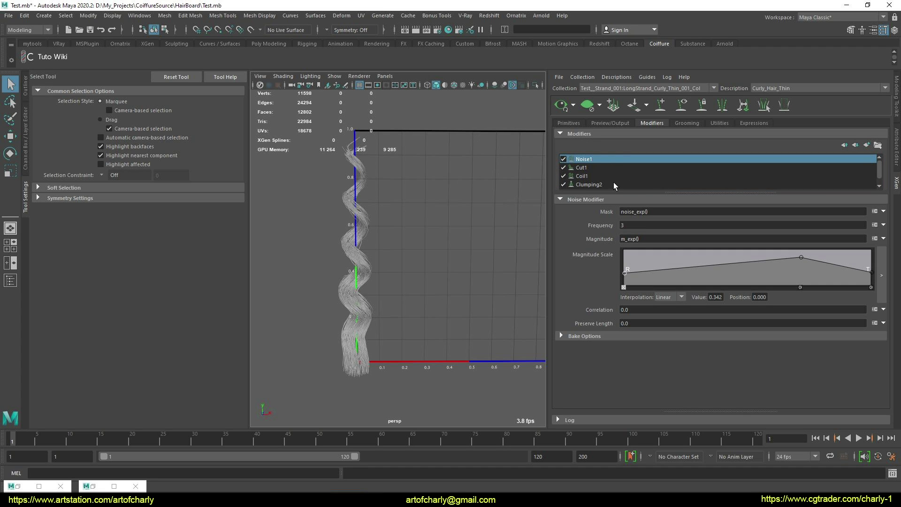
- Expand the noise_exp, m_exp and cut_exp expressions in the Expressions list
{"action": "left_click", "coordinate": [746, 126]}
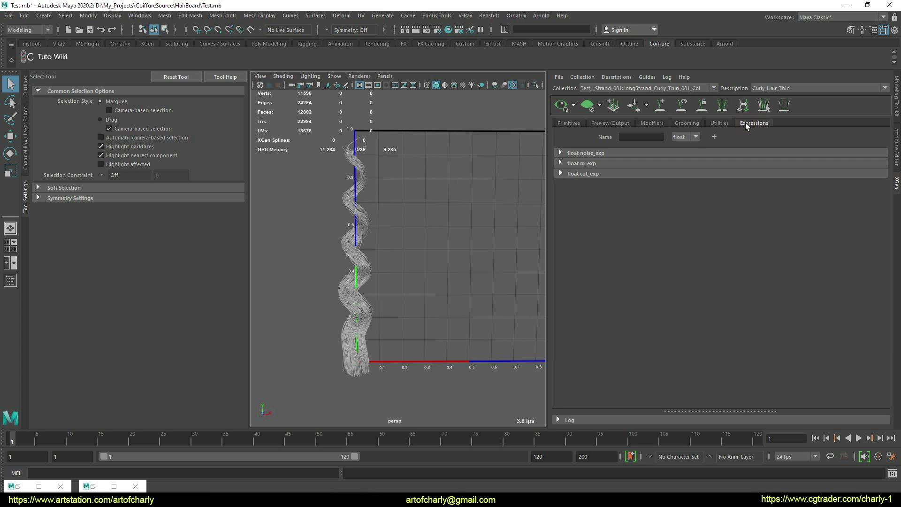
{"action": "left_click", "coordinate": [590, 153]}
{"action": "left_click", "coordinate": [599, 211]}
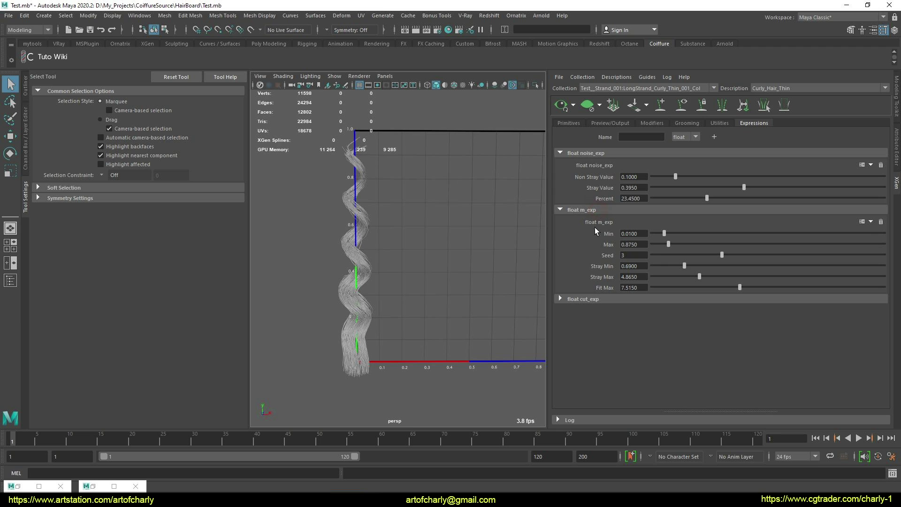
{"action": "left_click", "coordinate": [611, 303]}
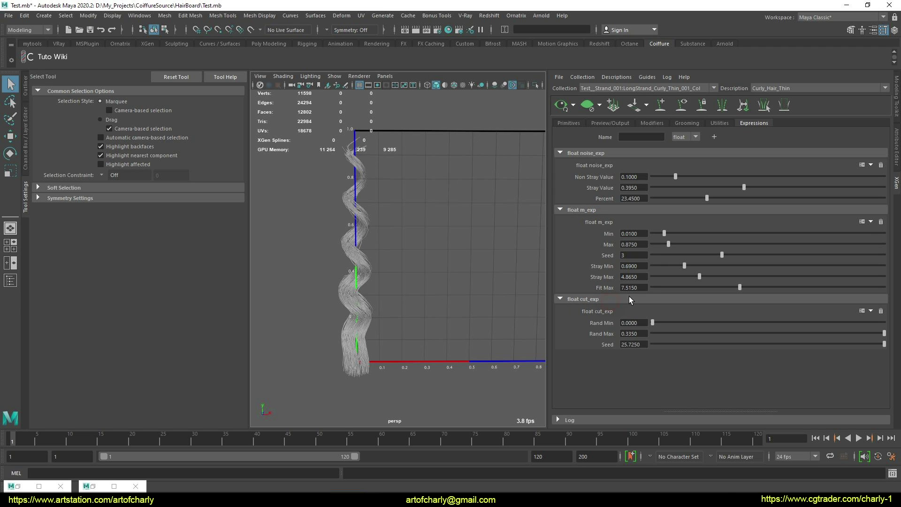
{"action": "mouse_move", "coordinate": [400, 230]}
{"action": "middle_mouse_down", "text": "alt"}
{"action": "mouse_move", "coordinate": [399, 263]}
{"action": "mouse_move", "coordinate": [421, 275]}
{"action": "middle_mouse_up", "text": "alt"}
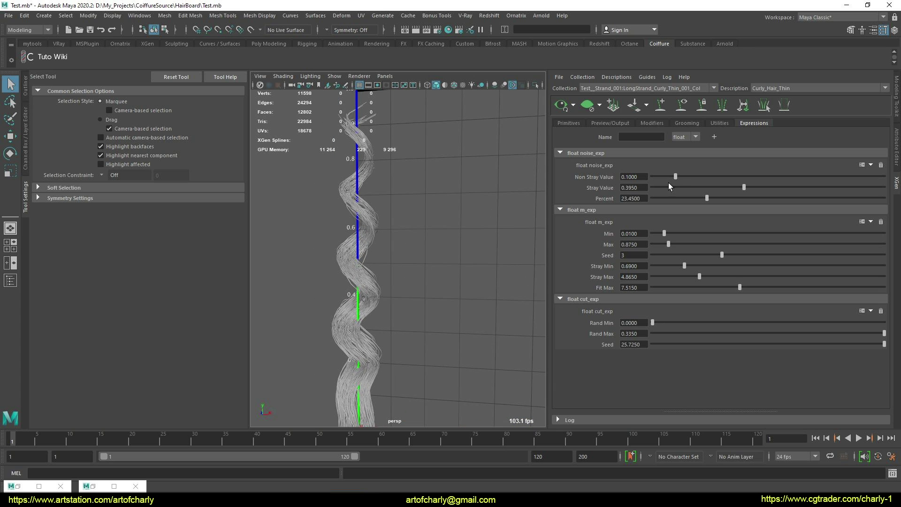
- Set noise Stray Value to 0.64, Percent to 23.575 and m_exp Max to 1.835
{"action": "left_click_drag", "start_coordinate": [744, 187], "coordinate": [785, 187]}
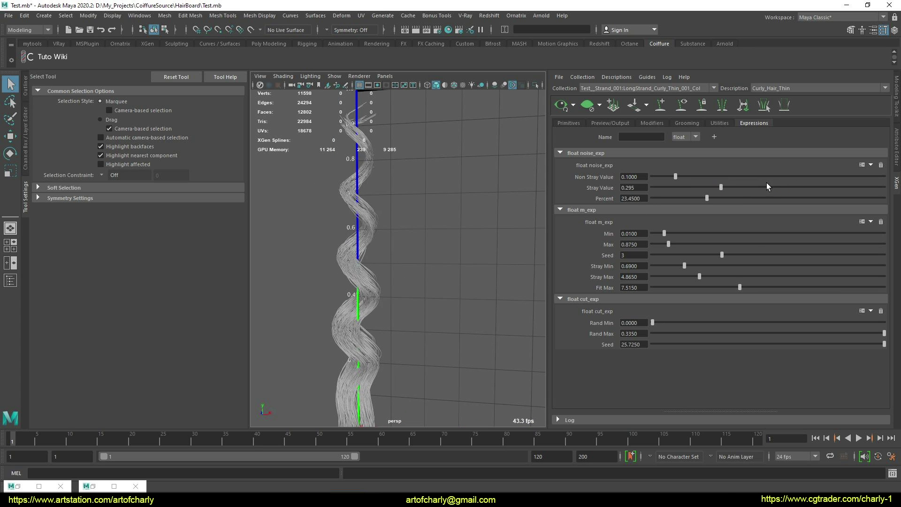
{"action": "middle_click_drag", "start_coordinate": [524, 217], "coordinate": [578, 196], "text": "alt"}
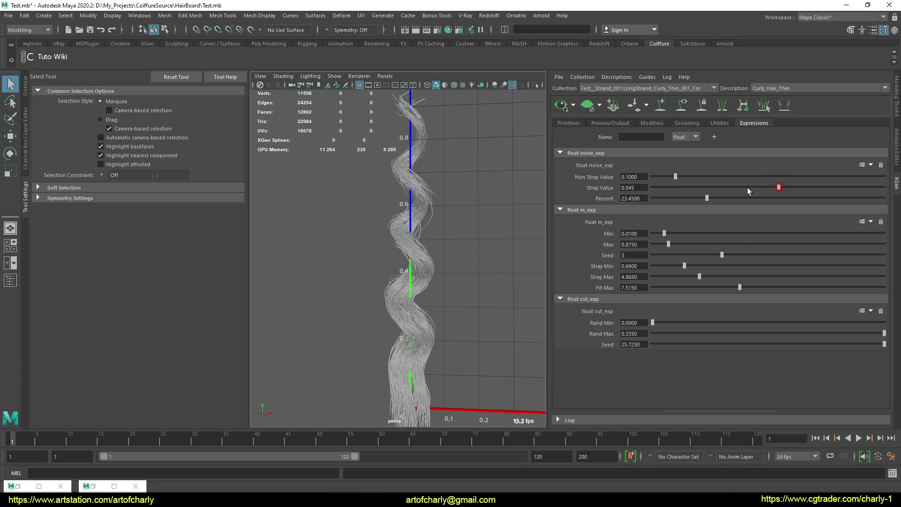
{"action": "left_click_drag", "start_coordinate": [785, 188], "coordinate": [800, 183]}
{"action": "middle_click_drag", "start_coordinate": [521, 247], "coordinate": [474, 277], "text": "alt"}
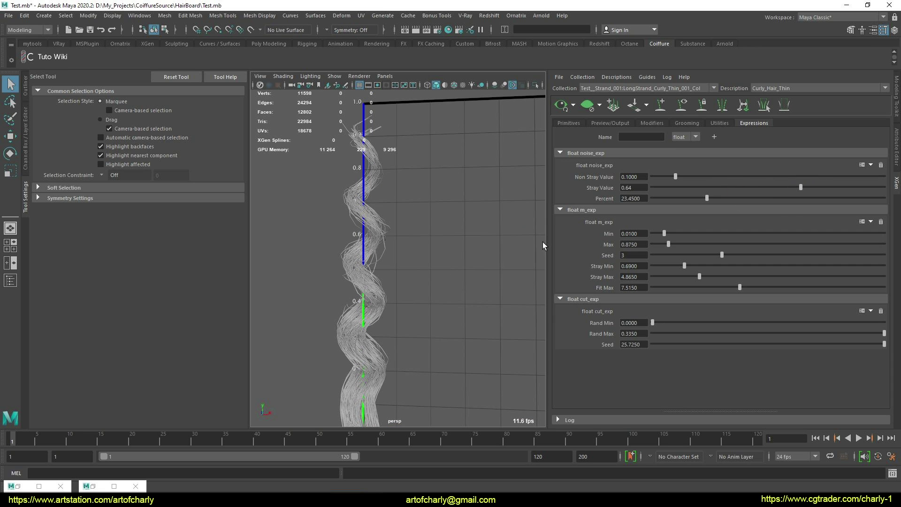
{"action": "mouse_move", "coordinate": [707, 198]}
{"action": "left_mouse_down"}
{"action": "mouse_move", "coordinate": [827, 197]}
{"action": "mouse_move", "coordinate": [706, 197]}
{"action": "left_mouse_up"}
{"action": "mouse_move", "coordinate": [669, 244]}
{"action": "left_mouse_down"}
{"action": "mouse_move", "coordinate": [724, 243]}
{"action": "mouse_move", "coordinate": [691, 244]}
{"action": "left_mouse_up"}
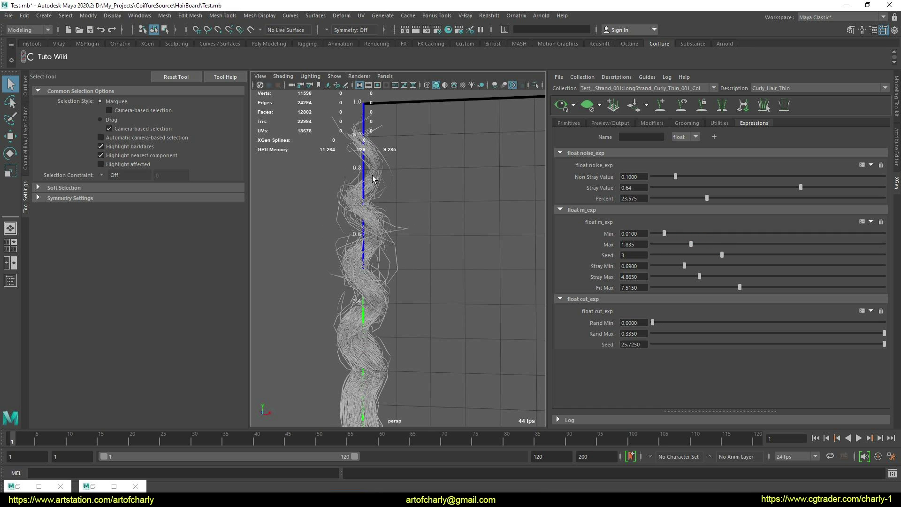
{"action": "right_click_drag", "start_coordinate": [502, 288], "coordinate": [416, 299], "text": "alt"}
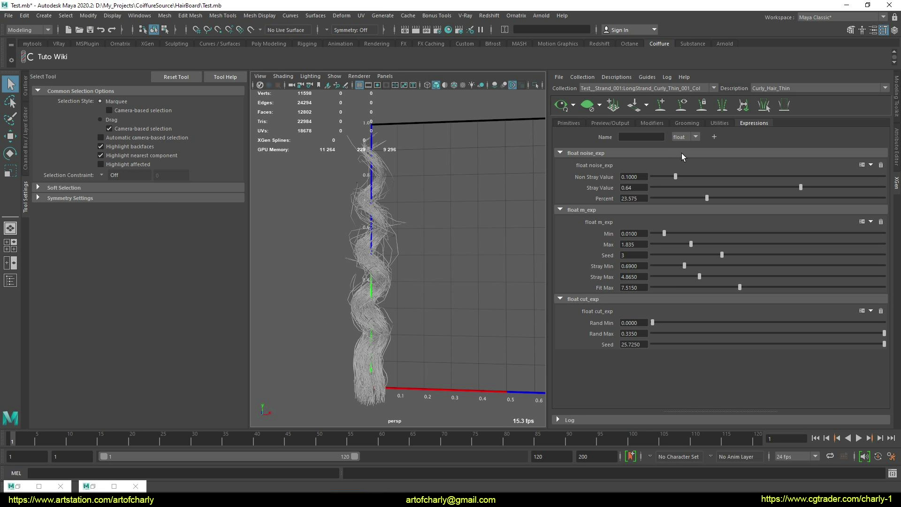
- Show Strand_001's scalp plane and move it along the X axis
{"action": "left_click", "coordinate": [464, 416]}
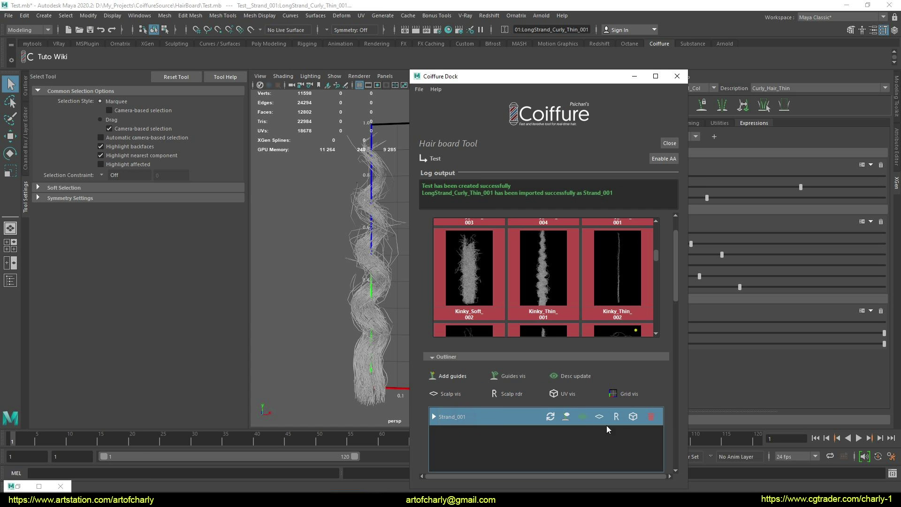
{"action": "left_click", "coordinate": [599, 417]}
{"action": "left_click_drag", "start_coordinate": [323, 376], "coordinate": [331, 392], "text": "alt"}
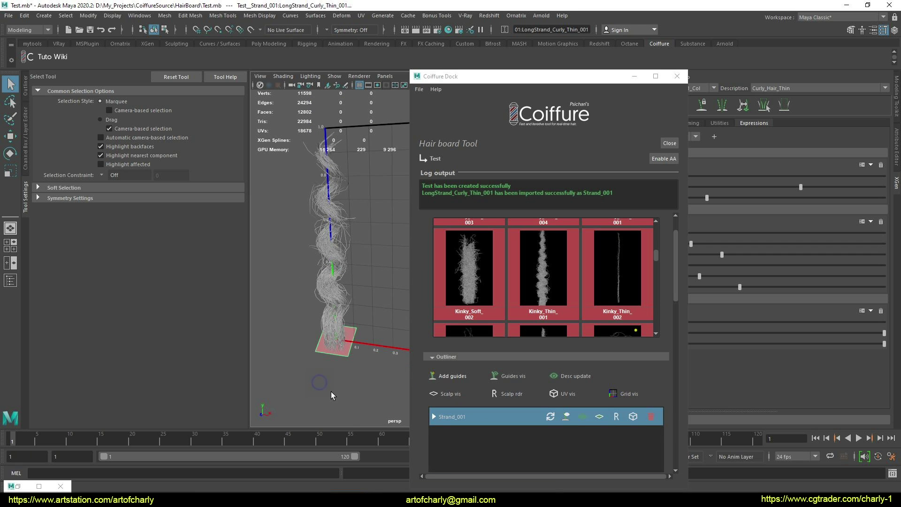
{"action": "left_click", "coordinate": [343, 351]}
{"action": "key", "text": "w"}
{"action": "mouse_move", "coordinate": [347, 362]}
{"action": "left_mouse_down", "text": "alt"}
{"action": "mouse_move", "coordinate": [331, 373]}
{"action": "mouse_move", "coordinate": [379, 361]}
{"action": "mouse_move", "coordinate": [356, 361]}
{"action": "mouse_move", "coordinate": [333, 323]}
{"action": "left_mouse_up", "text": "alt"}
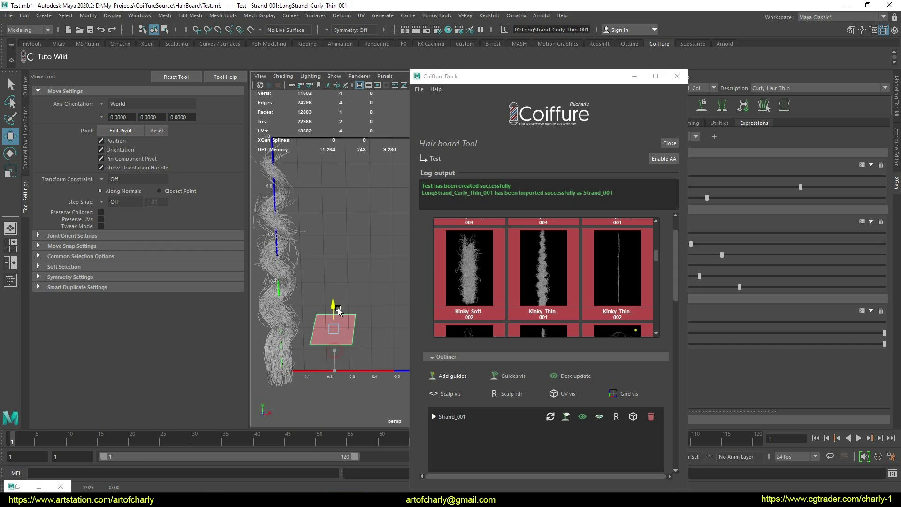
- Hide and reshow the Strand_001 hair, then reframe the view and move the Coiffure dock
{"action": "left_click", "coordinate": [582, 416]}
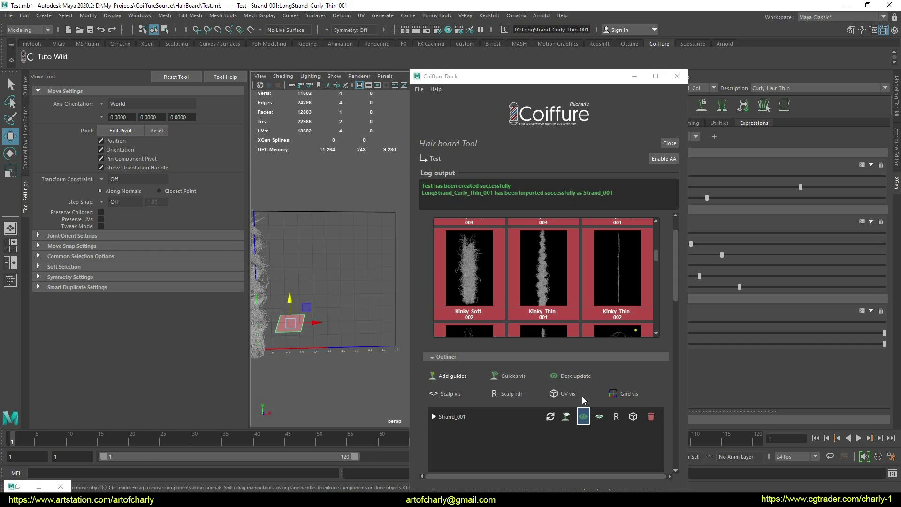
{"action": "left_click", "coordinate": [582, 380]}
{"action": "middle_click_drag", "start_coordinate": [346, 284], "coordinate": [366, 293], "text": "alt"}
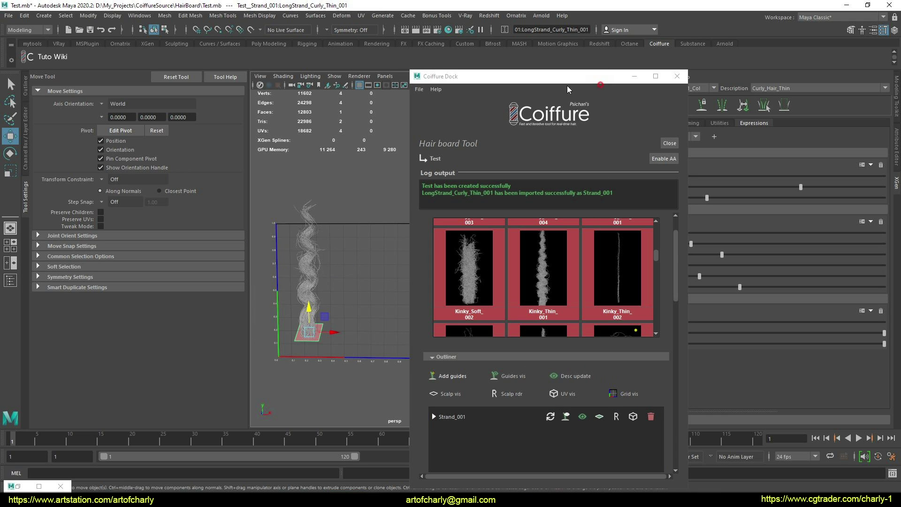
{"action": "left_click", "coordinate": [543, 81]}
{"action": "left_click_drag", "start_coordinate": [543, 83], "coordinate": [500, 89]}
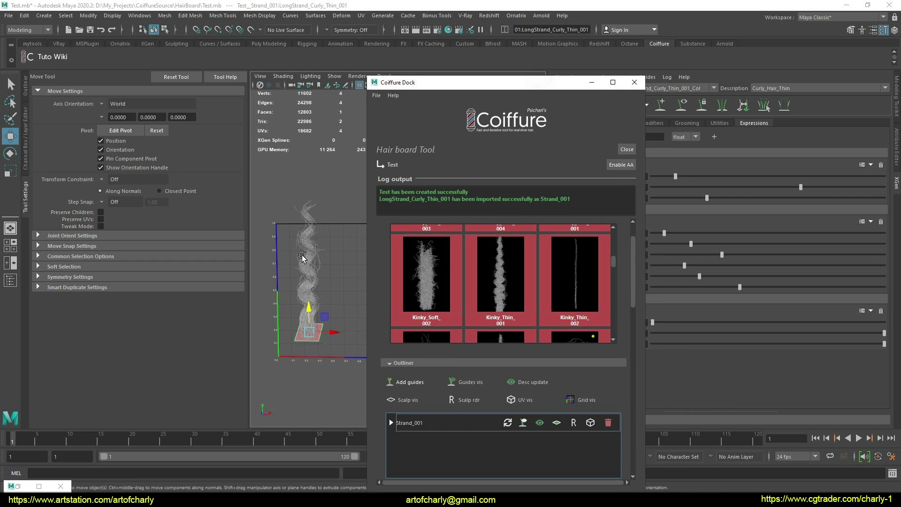
- Show Strand_001's guides and reposition the strand with its base plane
{"action": "left_click", "coordinate": [682, 107]}
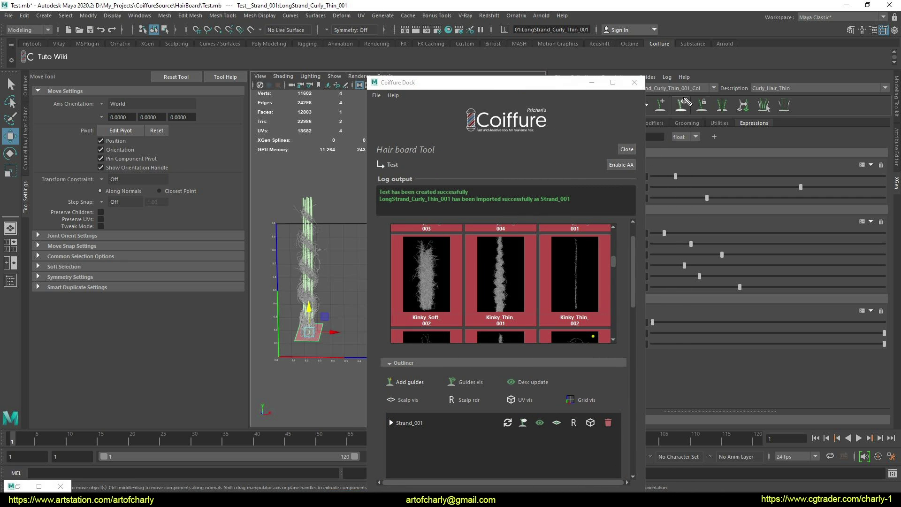
{"action": "left_click", "coordinate": [681, 111]}
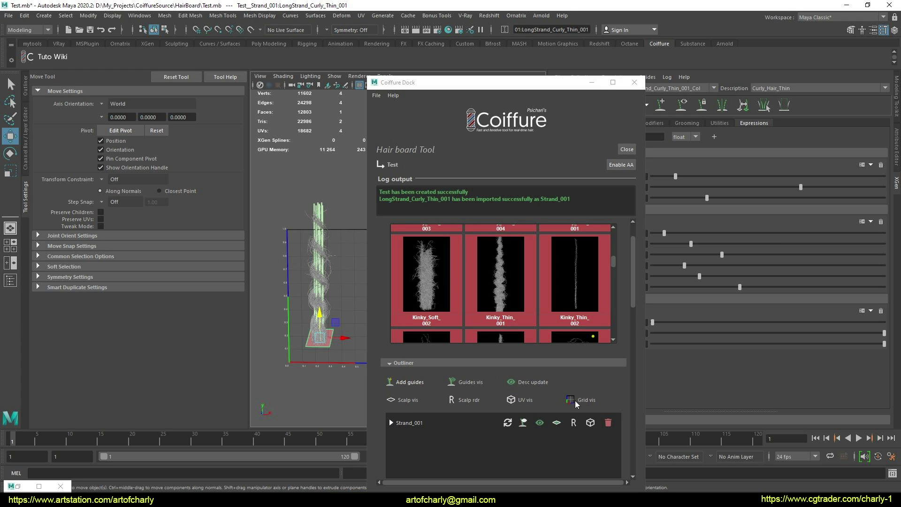
{"action": "left_click_drag", "start_coordinate": [532, 83], "coordinate": [552, 172]}
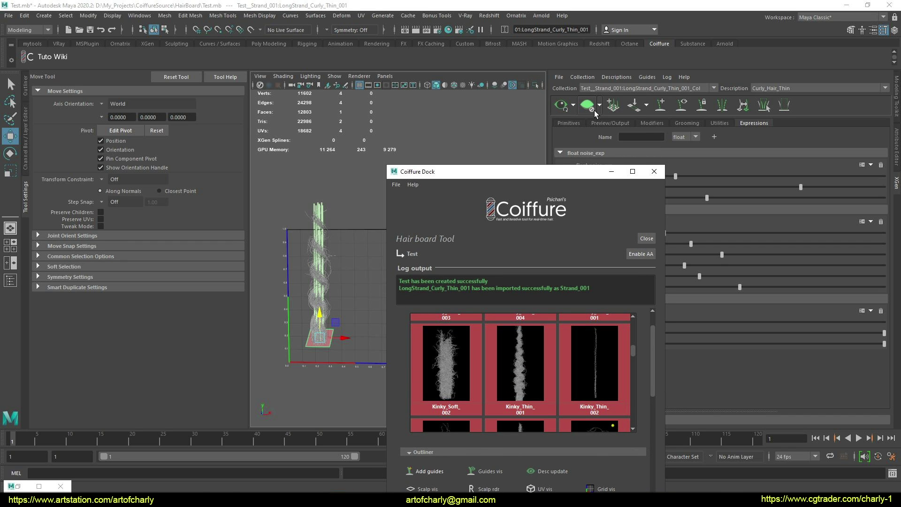
{"action": "mouse_move", "coordinate": [310, 307]}
{"action": "left_mouse_down"}
{"action": "mouse_move", "coordinate": [334, 314]}
{"action": "mouse_move", "coordinate": [347, 202]}
{"action": "mouse_move", "coordinate": [369, 339]}
{"action": "left_mouse_up"}
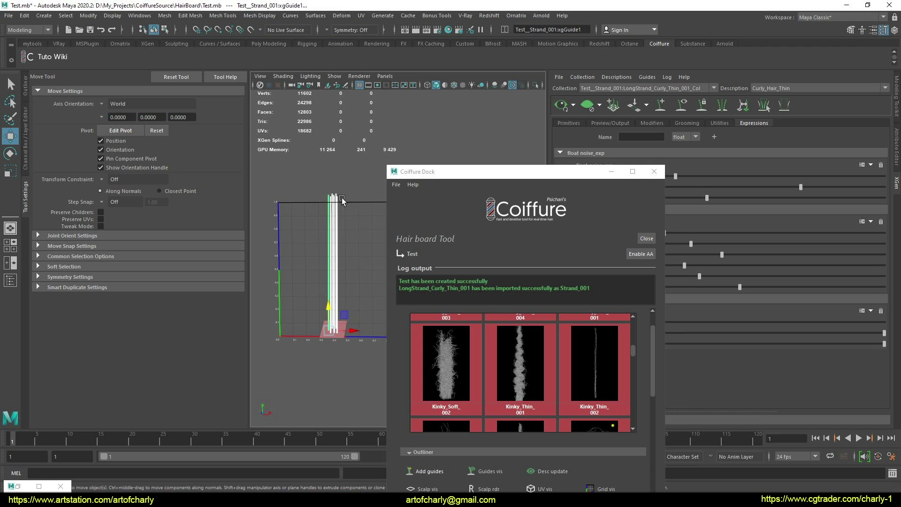
{"action": "key", "text": "r"}
{"action": "key", "text": "f"}
- Refresh the XGen hair preview so the curly strand displays with its guides
{"action": "left_click", "coordinate": [147, 43]}
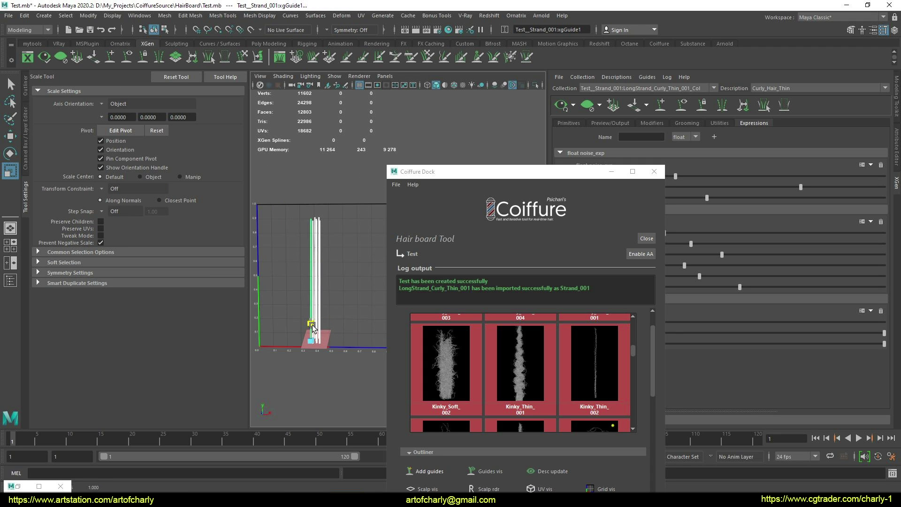
{"action": "left_click", "coordinate": [561, 104]}
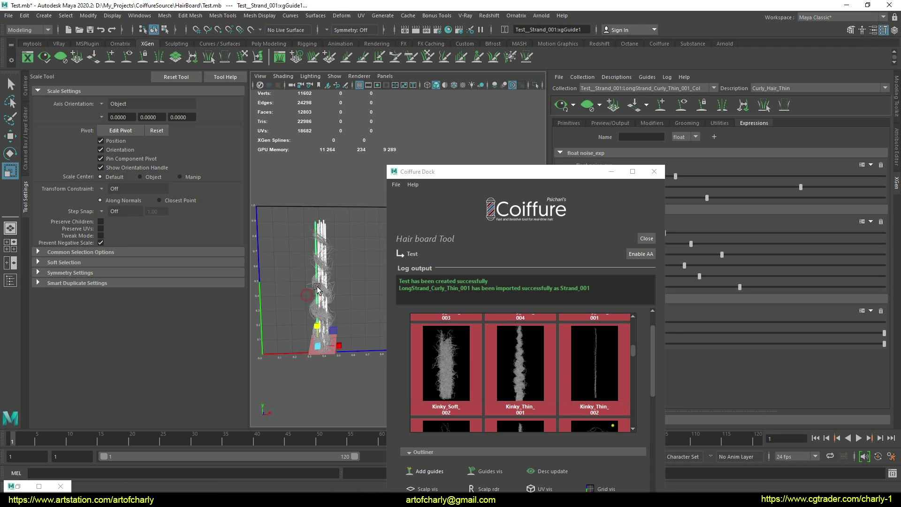
{"action": "scroll", "coordinate": [296, 261], "scroll_direction": "up", "scroll_amount": 3}
{"action": "scroll", "coordinate": [295, 261], "scroll_direction": "up", "scroll_amount": 3}
{"action": "left_click_drag", "start_coordinate": [295, 261], "coordinate": [300, 271], "text": "alt"}
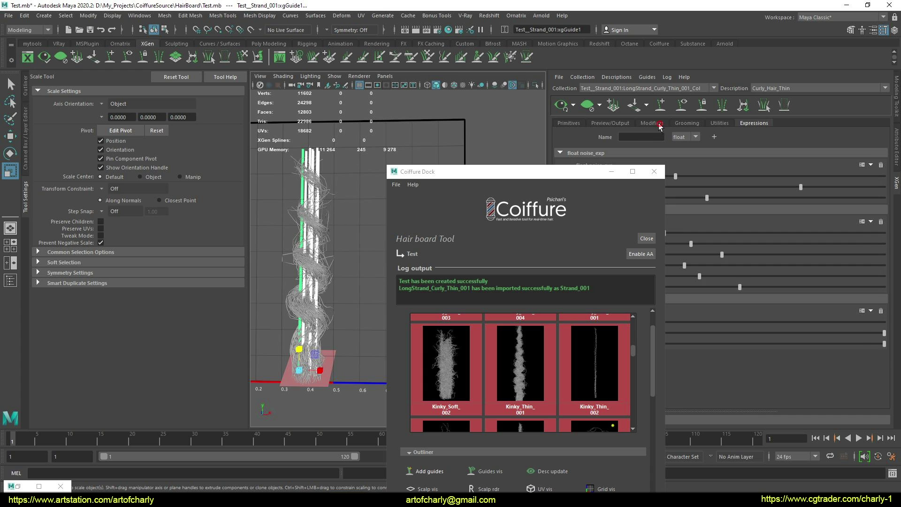
- Change the Coil1 modifier's Radius from 0.5 to 0.2
{"action": "left_click", "coordinate": [659, 126]}
{"action": "left_click_drag", "start_coordinate": [587, 171], "coordinate": [554, 344]}
{"action": "left_click", "coordinate": [587, 174]}
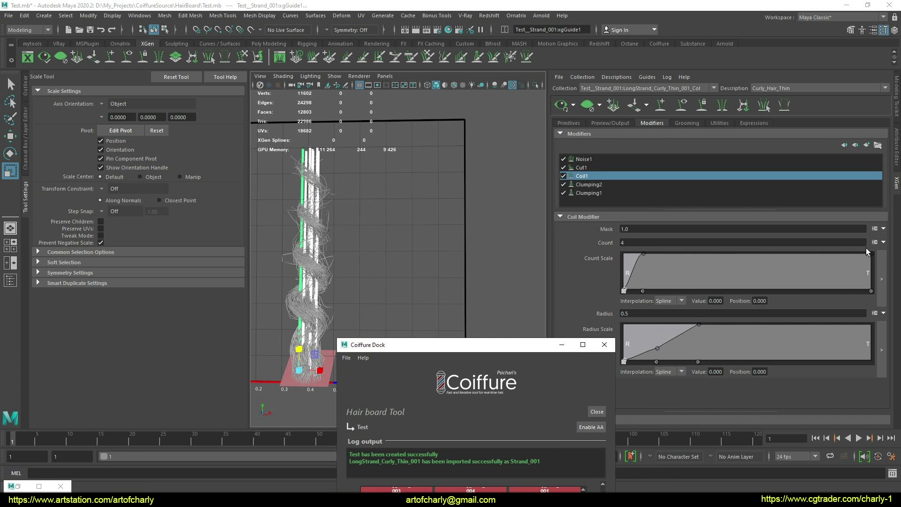
{"action": "left_click", "coordinate": [652, 313]}
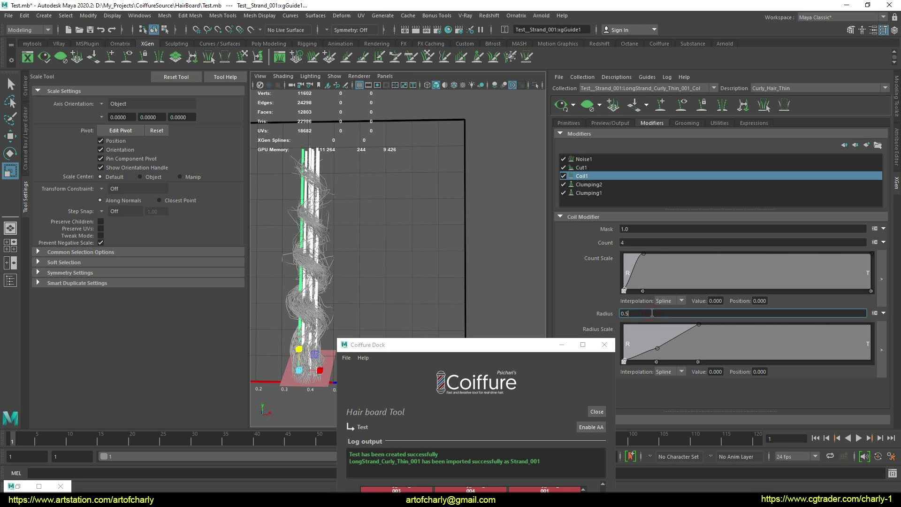
{"action": "type", "text": "1"}
{"action": "key", "text": "Return"}
{"action": "left_click", "coordinate": [648, 313]}
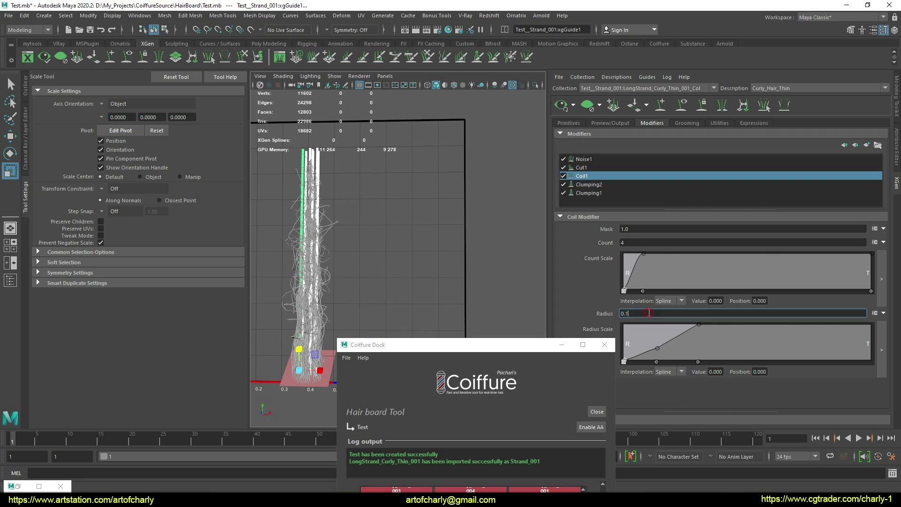
{"action": "type", "text": "0.2"}
{"action": "key", "text": "Return"}
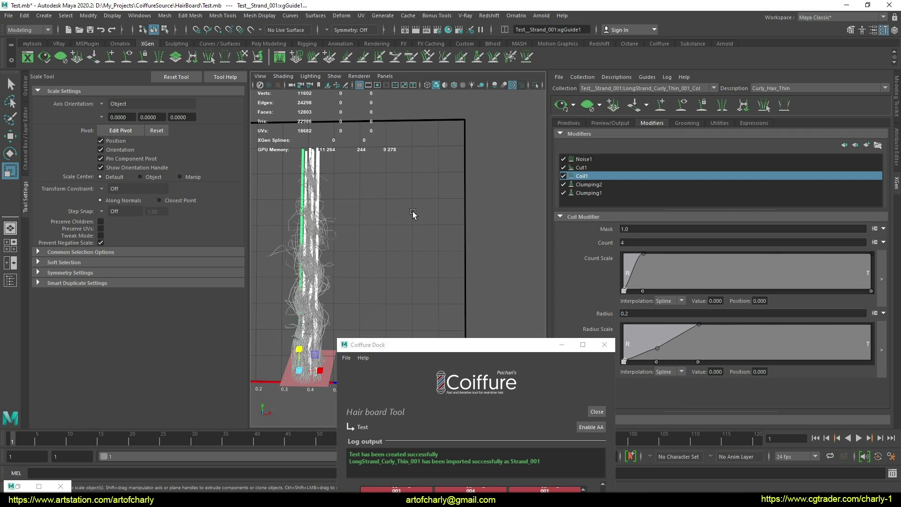
{"action": "left_click_drag", "start_coordinate": [469, 337], "coordinate": [464, 135]}
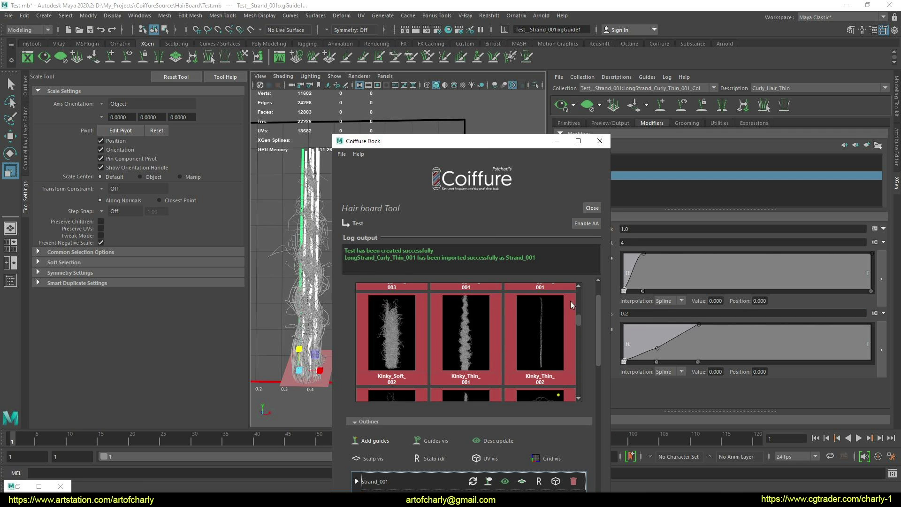
- Browse the strand library and filter it to show only Fur strands
{"action": "scroll", "coordinate": [596, 328], "scroll_direction": "down", "scroll_amount": 3}
{"action": "scroll", "coordinate": [596, 330], "scroll_direction": "up", "scroll_amount": 3}
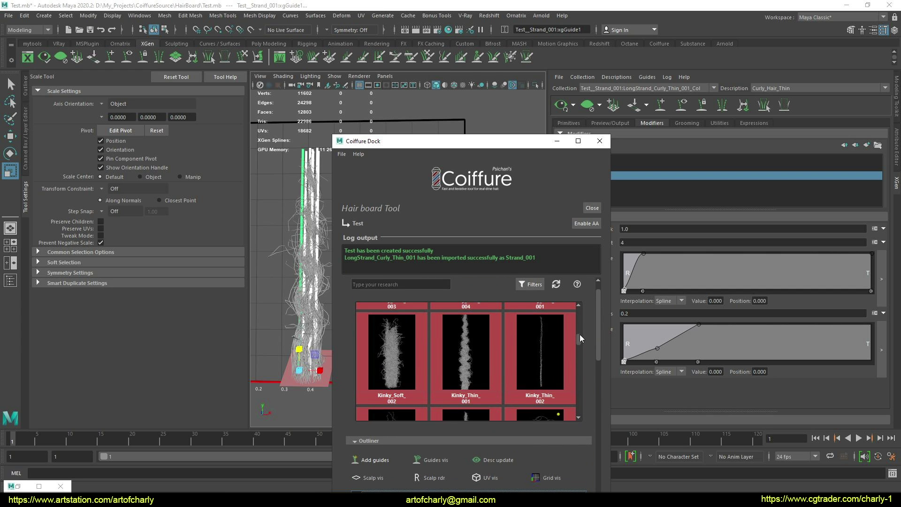
{"action": "scroll", "coordinate": [579, 334], "scroll_direction": "down", "scroll_amount": 3}
{"action": "scroll", "coordinate": [579, 335], "scroll_direction": "down", "scroll_amount": 2}
{"action": "scroll", "coordinate": [579, 339], "scroll_direction": "down", "scroll_amount": 2}
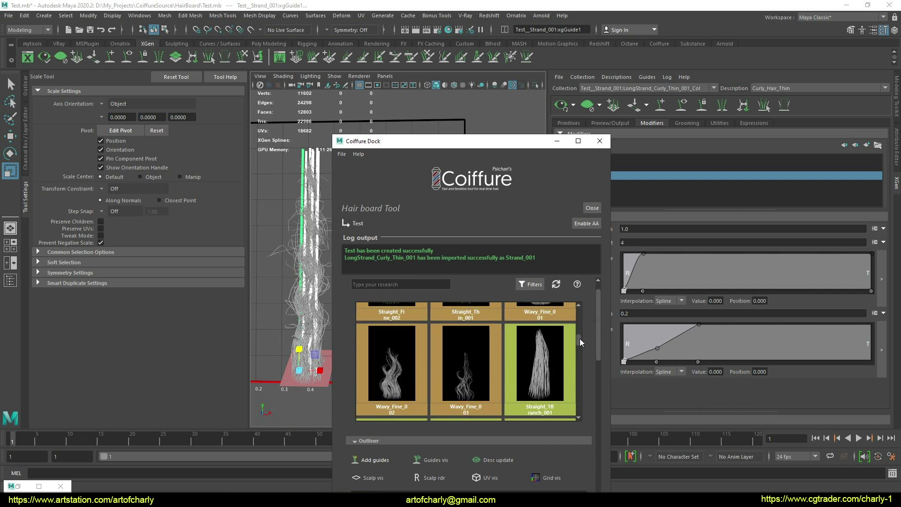
{"action": "scroll", "coordinate": [580, 340], "scroll_direction": "down", "scroll_amount": 2}
{"action": "scroll", "coordinate": [582, 344], "scroll_direction": "down", "scroll_amount": 2}
{"action": "scroll", "coordinate": [582, 344], "scroll_direction": "down", "scroll_amount": 2}
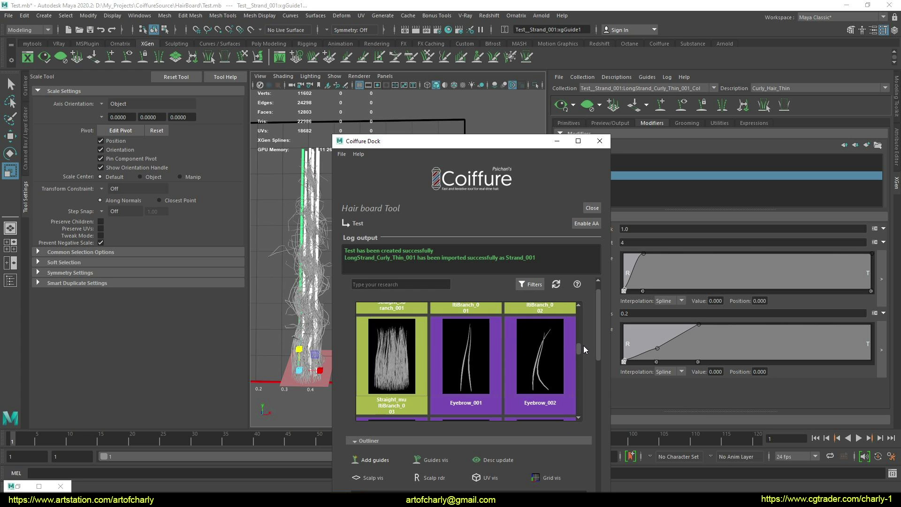
{"action": "left_click", "coordinate": [533, 287]}
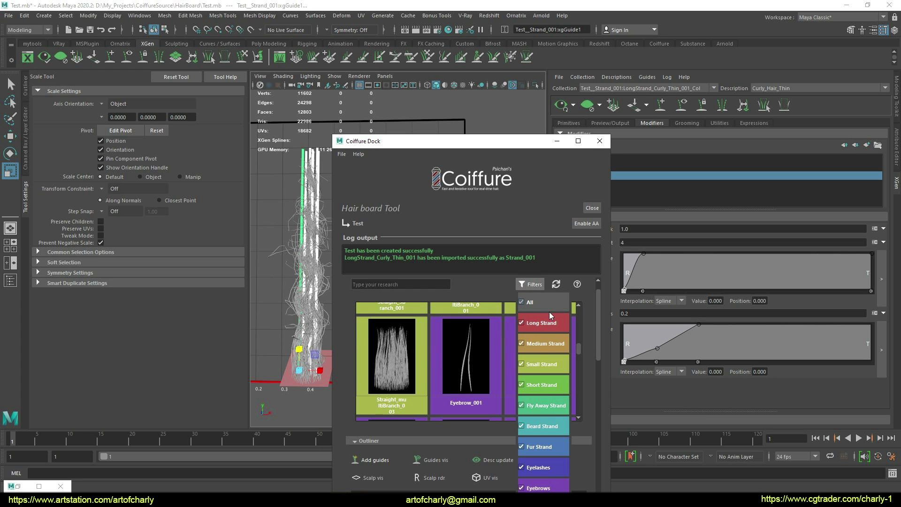
{"action": "left_click", "coordinate": [525, 448]}
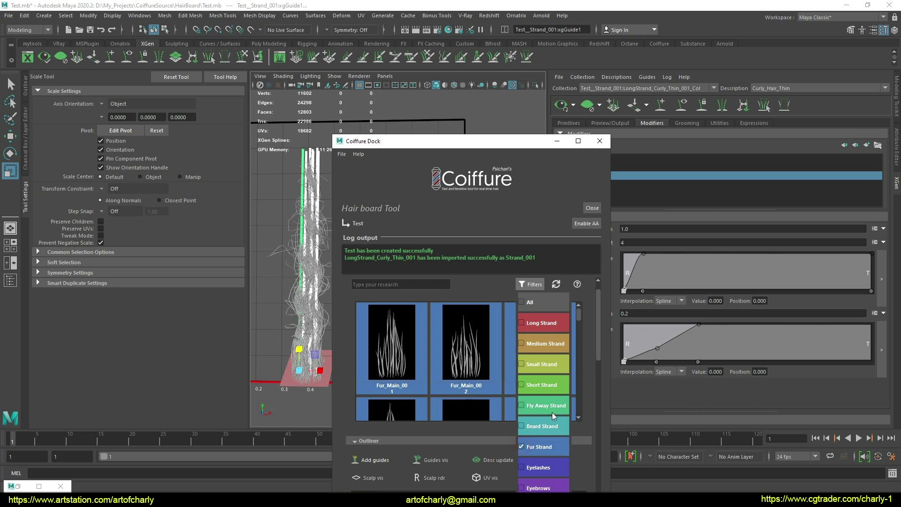
{"action": "left_click", "coordinate": [581, 316]}
{"action": "mouse_move", "coordinate": [581, 316]}
{"action": "left_mouse_down"}
{"action": "mouse_move", "coordinate": [579, 409]}
{"action": "mouse_move", "coordinate": [579, 393]}
{"action": "left_mouse_up"}
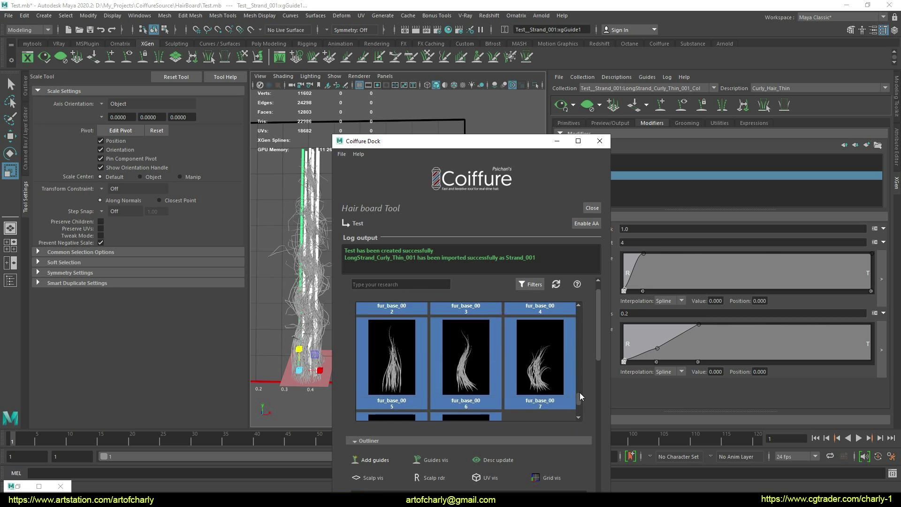
- Cycle the category filter through the Eyelashes, Eyebrows and Fly Away strands
{"action": "left_click", "coordinate": [530, 283]}
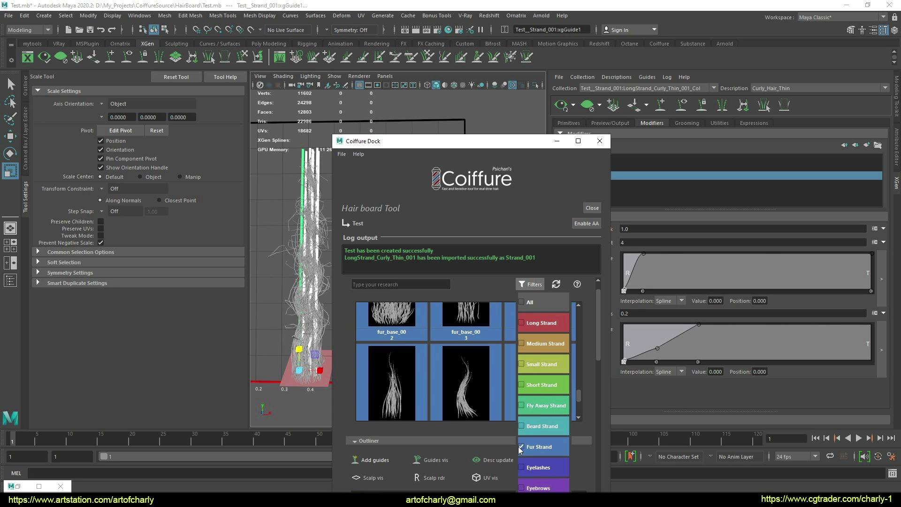
{"action": "left_click", "coordinate": [521, 447]}
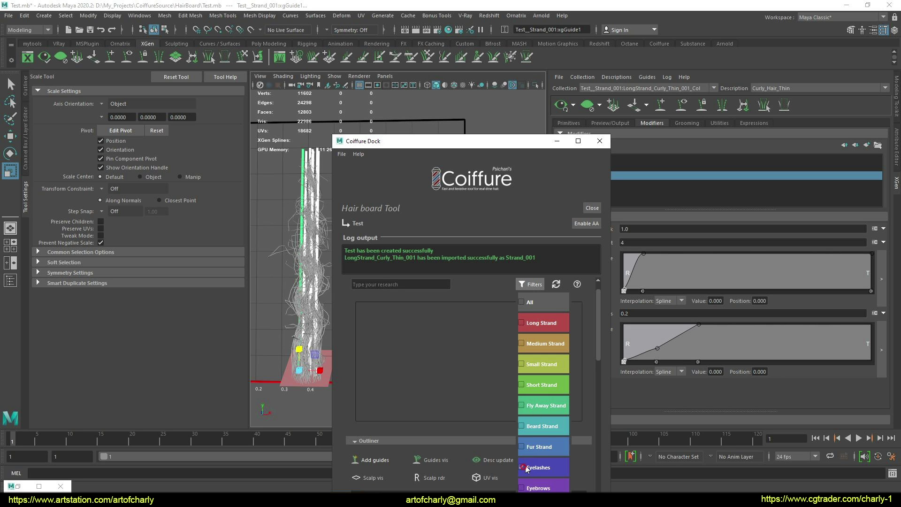
{"action": "scroll", "coordinate": [583, 354], "scroll_direction": "down", "scroll_amount": 2}
{"action": "scroll", "coordinate": [579, 344], "scroll_direction": "up", "scroll_amount": 2}
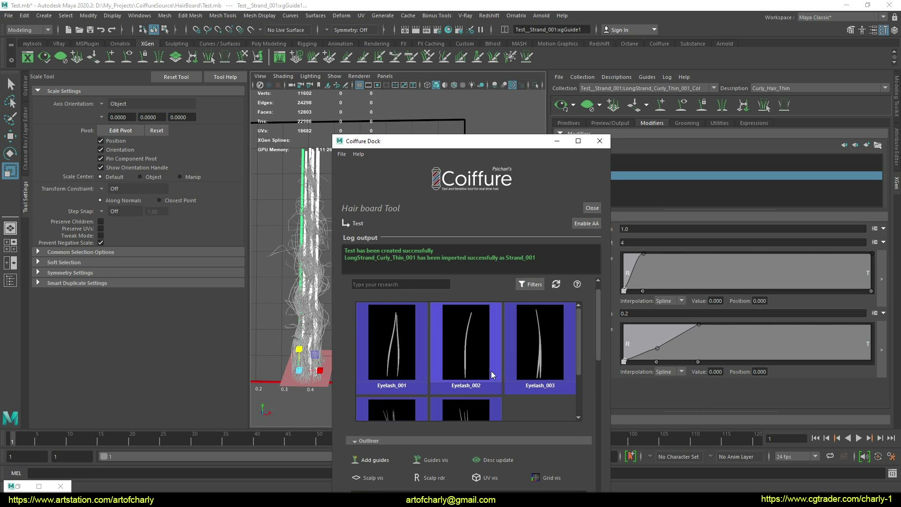
{"action": "left_click", "coordinate": [533, 286]}
{"action": "left_click", "coordinate": [522, 468]}
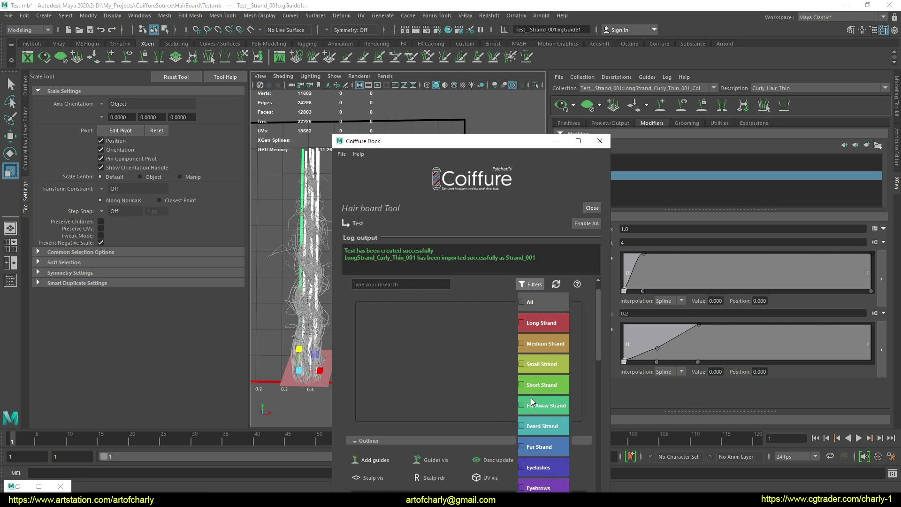
{"action": "left_click", "coordinate": [521, 488]}
{"action": "left_click", "coordinate": [522, 406]}
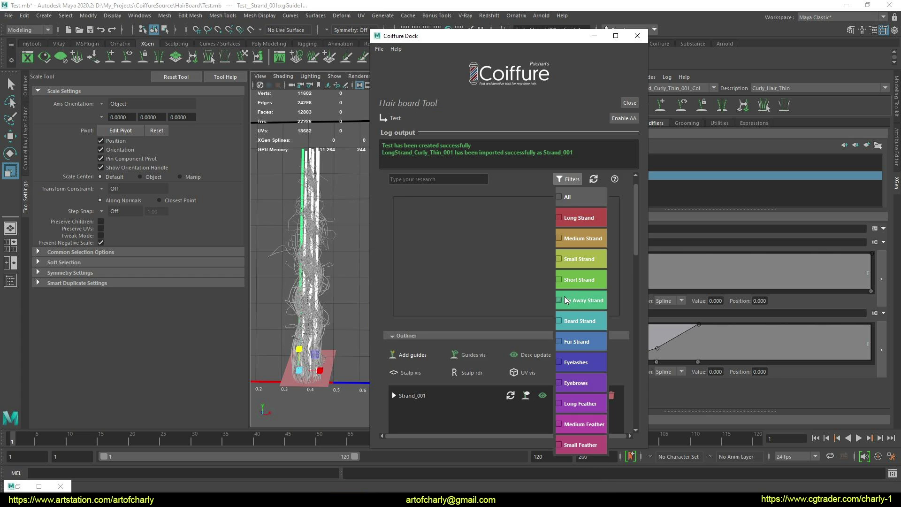
{"action": "left_click", "coordinate": [621, 225]}
{"action": "scroll", "coordinate": [618, 236], "scroll_direction": "down", "scroll_amount": 3}
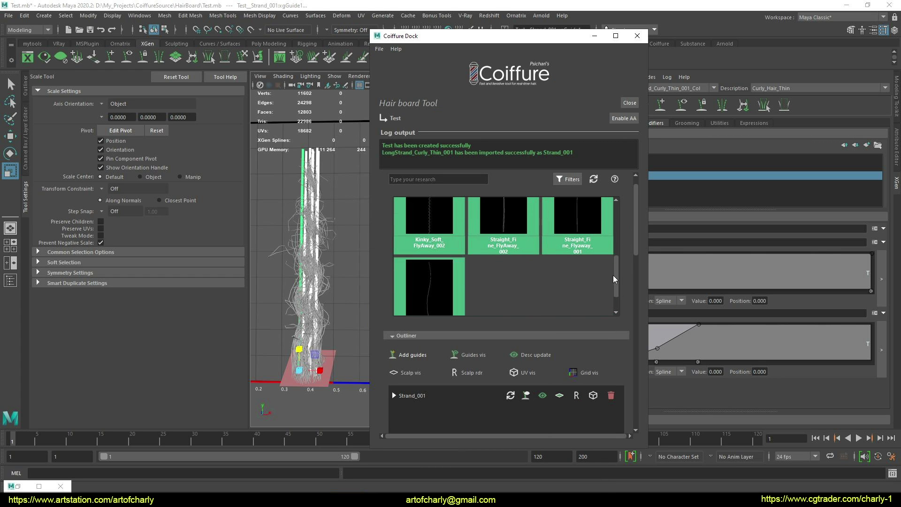
{"action": "scroll", "coordinate": [616, 240], "scroll_direction": "up", "scroll_amount": 3}
- Leave only Beard Strand checked and browse the beard strands like beard_Thin_001
{"action": "left_click", "coordinate": [568, 179]}
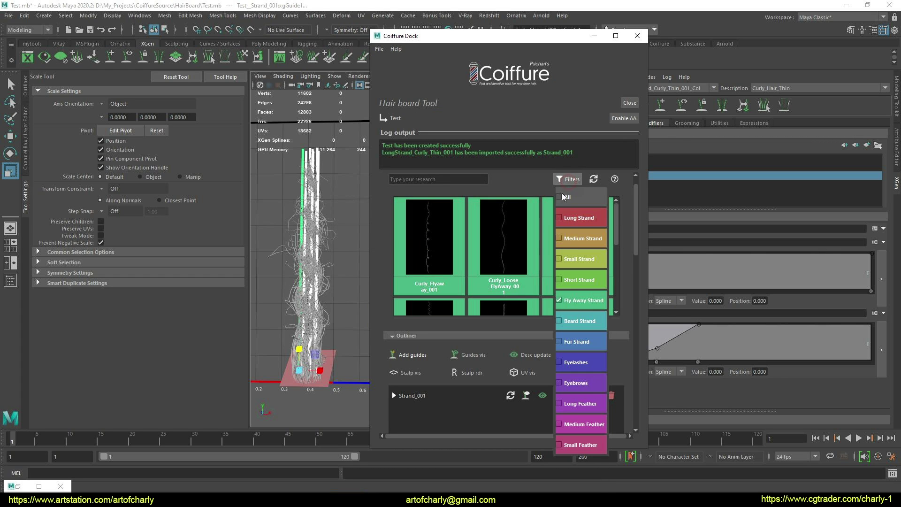
{"action": "left_click", "coordinate": [562, 301]}
{"action": "left_click", "coordinate": [562, 320]}
{"action": "left_click", "coordinate": [621, 233]}
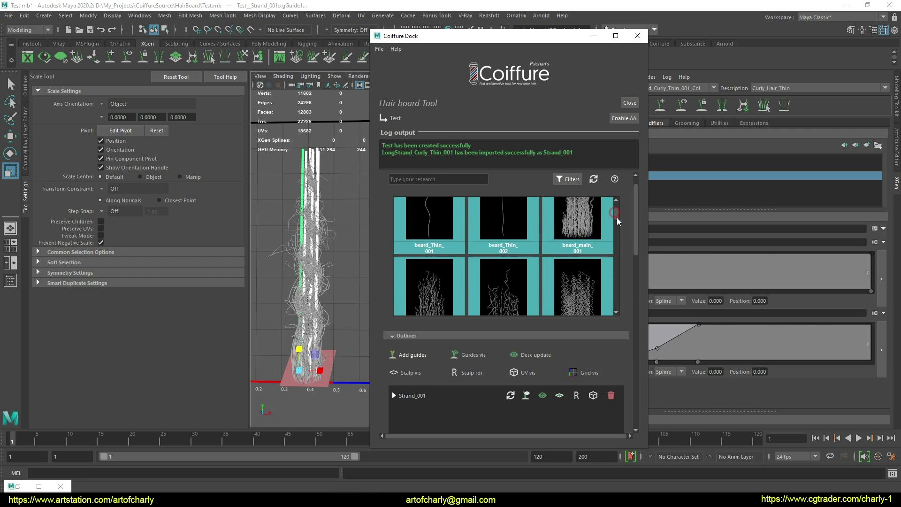
{"action": "scroll", "coordinate": [616, 218], "scroll_direction": "down", "scroll_amount": 1}
{"action": "scroll", "coordinate": [618, 224], "scroll_direction": "down", "scroll_amount": 1}
{"action": "scroll", "coordinate": [617, 230], "scroll_direction": "down", "scroll_amount": 1}
{"action": "left_click_drag", "start_coordinate": [616, 237], "coordinate": [614, 299]}
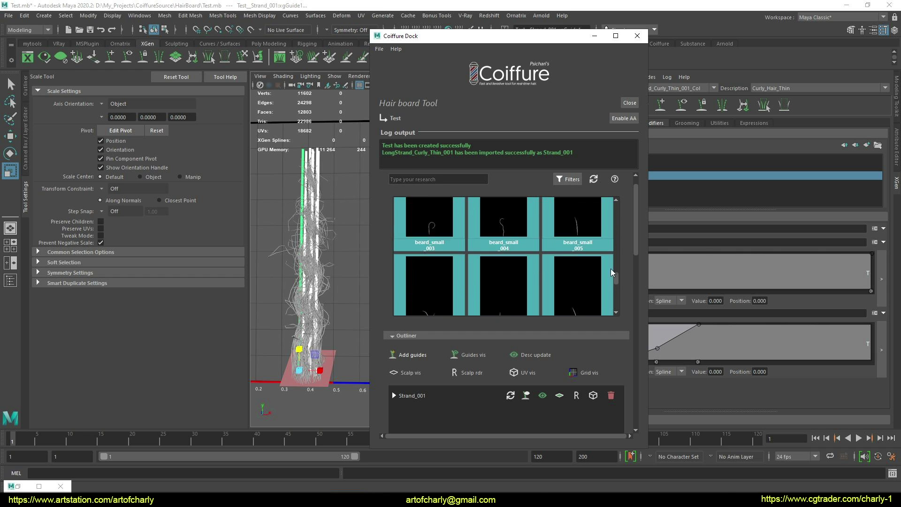
{"action": "left_click_drag", "start_coordinate": [613, 301], "coordinate": [616, 209]}
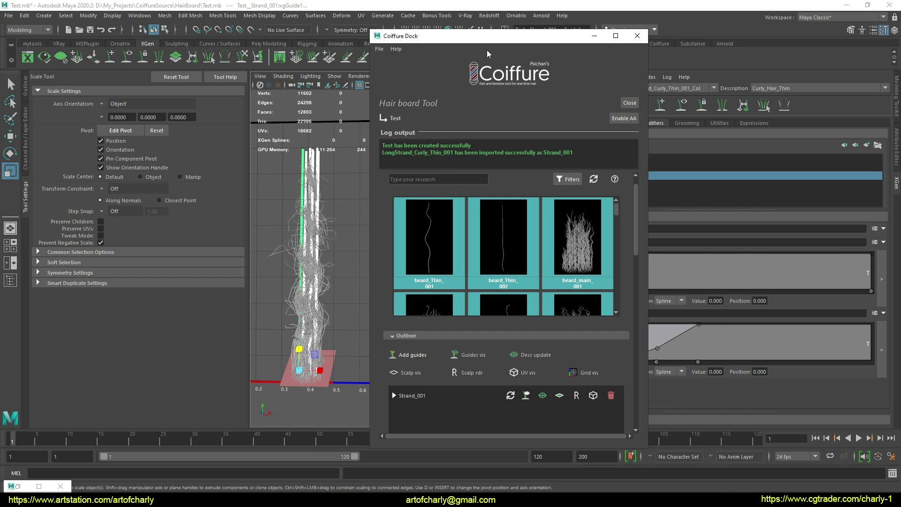
{"action": "left_click_drag", "start_coordinate": [533, 38], "coordinate": [698, 43]}
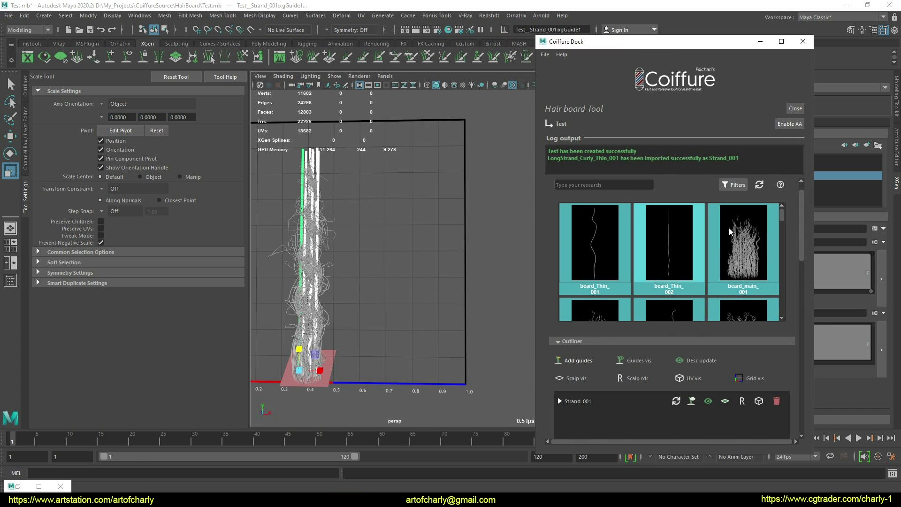
- Import the beard_main_001 strand into the hair board as Strand_002
{"action": "left_click", "coordinate": [779, 219]}
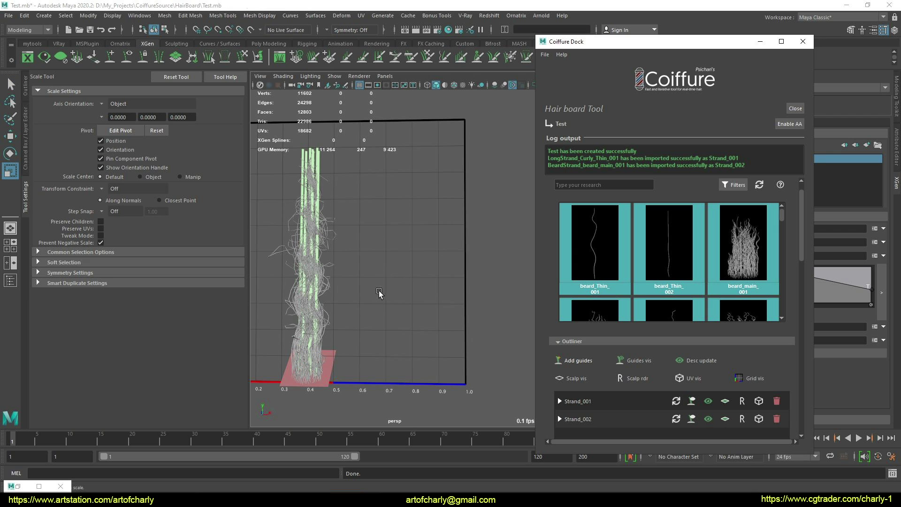
{"action": "middle_click_drag", "start_coordinate": [392, 293], "coordinate": [466, 281], "text": "alt"}
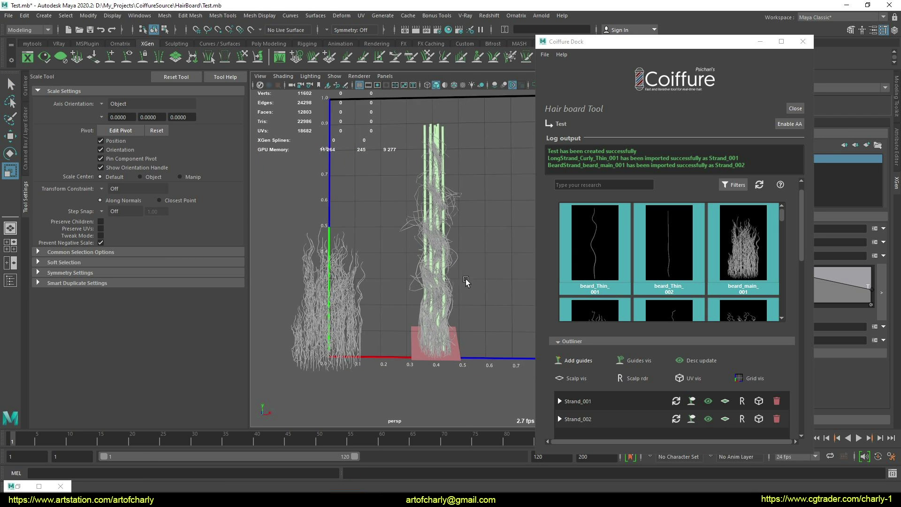
{"action": "mouse_move", "coordinate": [466, 280]}
{"action": "left_mouse_down", "text": "alt"}
{"action": "mouse_move", "coordinate": [368, 322]}
{"action": "mouse_move", "coordinate": [423, 333]}
{"action": "left_mouse_up", "text": "alt"}
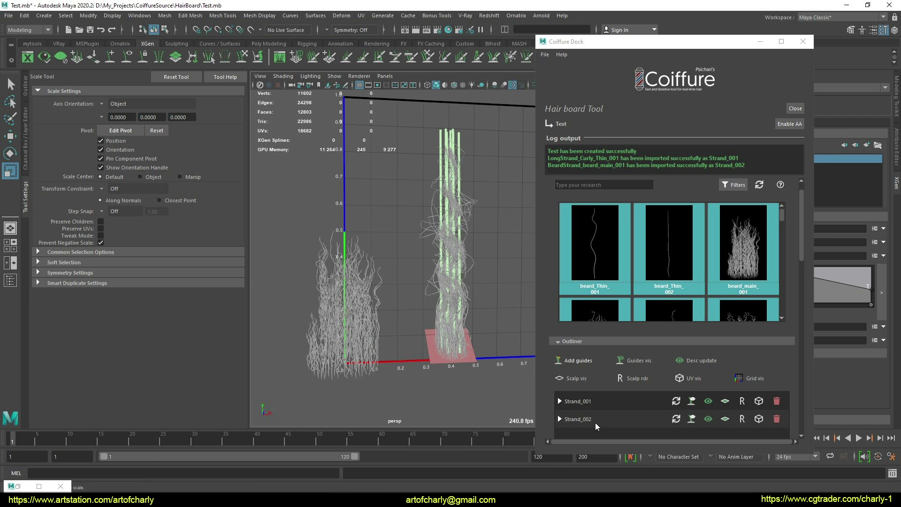
{"action": "scroll", "coordinate": [752, 397], "scroll_direction": "down", "scroll_amount": 2}
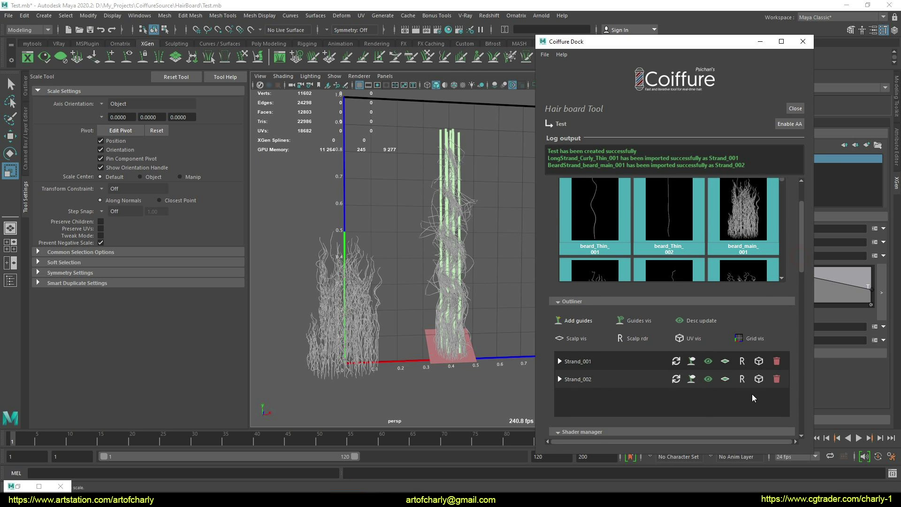
- Move the beard strand's scalp to the right of the curly Strand_001
{"action": "left_click", "coordinate": [725, 379]}
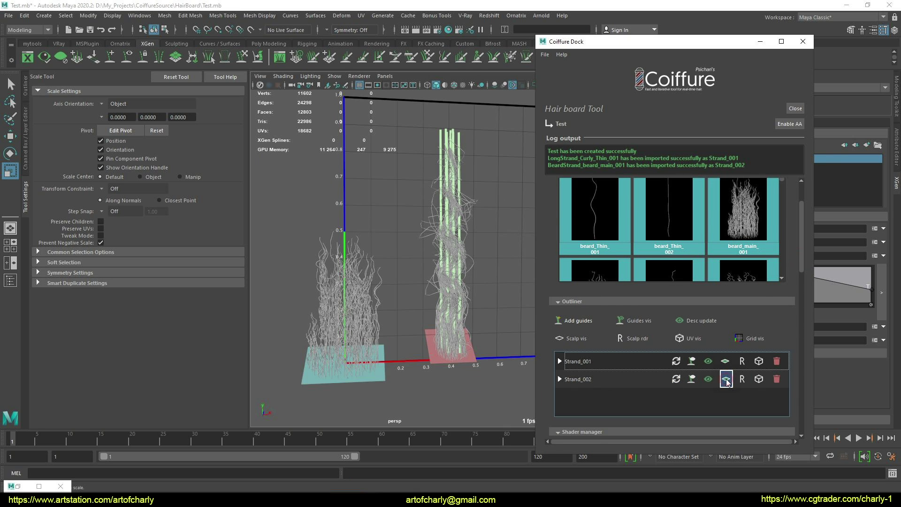
{"action": "key", "text": "w"}
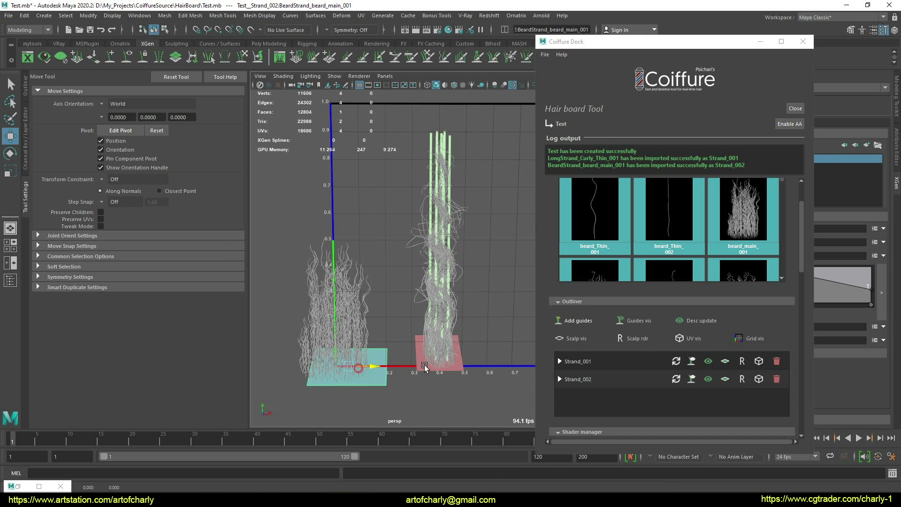
{"action": "mouse_move", "coordinate": [412, 379]}
{"action": "left_mouse_down"}
{"action": "mouse_move", "coordinate": [430, 342]}
{"action": "mouse_move", "coordinate": [419, 271]}
{"action": "mouse_move", "coordinate": [455, 230]}
{"action": "left_mouse_up"}
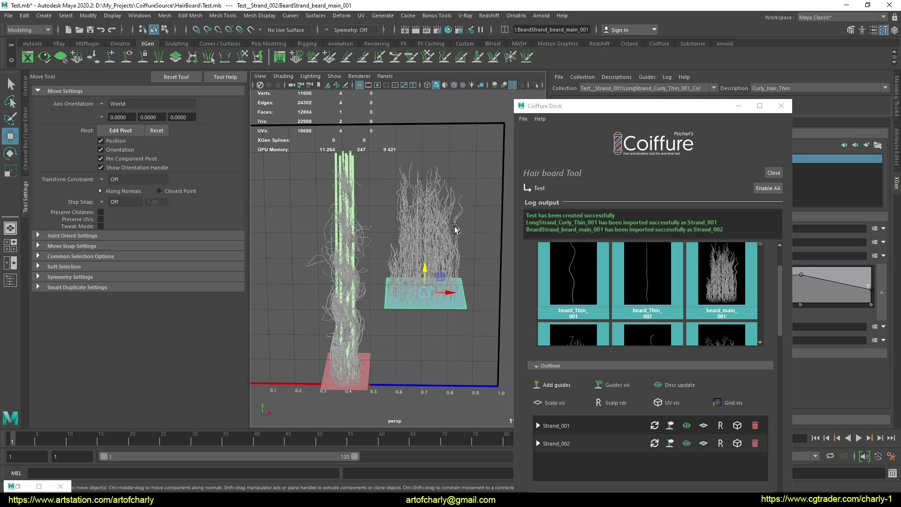
{"action": "mouse_move", "coordinate": [389, 288]}
{"action": "left_mouse_down", "text": "alt"}
{"action": "mouse_move", "coordinate": [377, 286]}
{"action": "mouse_move", "coordinate": [434, 199]}
{"action": "left_mouse_up", "text": "alt"}
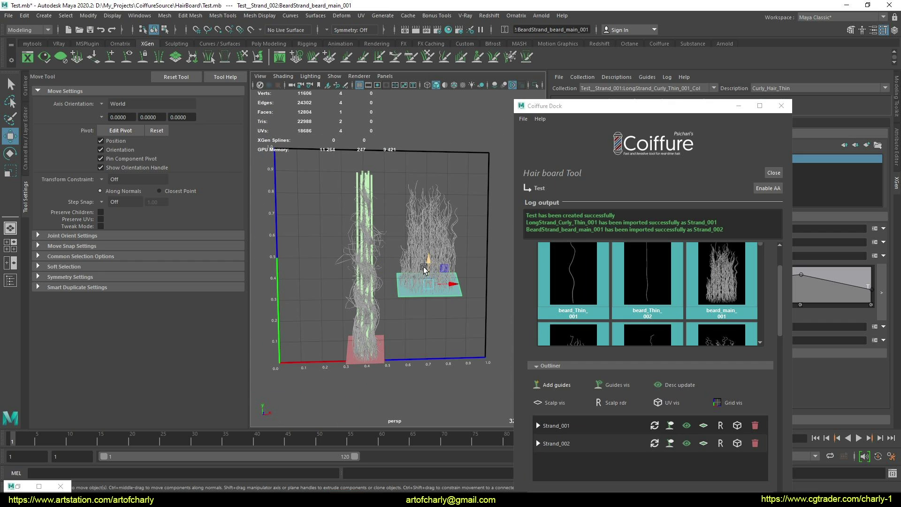
{"action": "scroll", "coordinate": [411, 262], "scroll_direction": "down", "scroll_amount": 2}
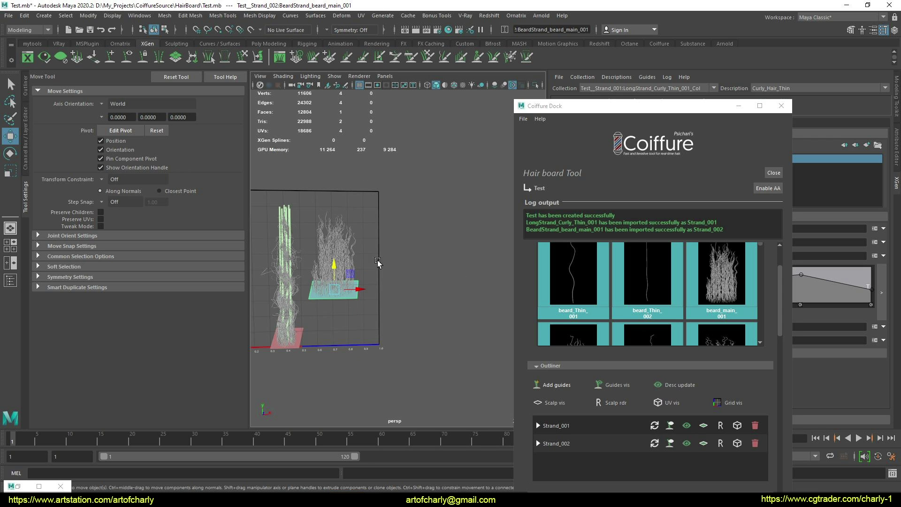
{"action": "left_click_drag", "start_coordinate": [407, 272], "coordinate": [345, 193], "text": "alt"}
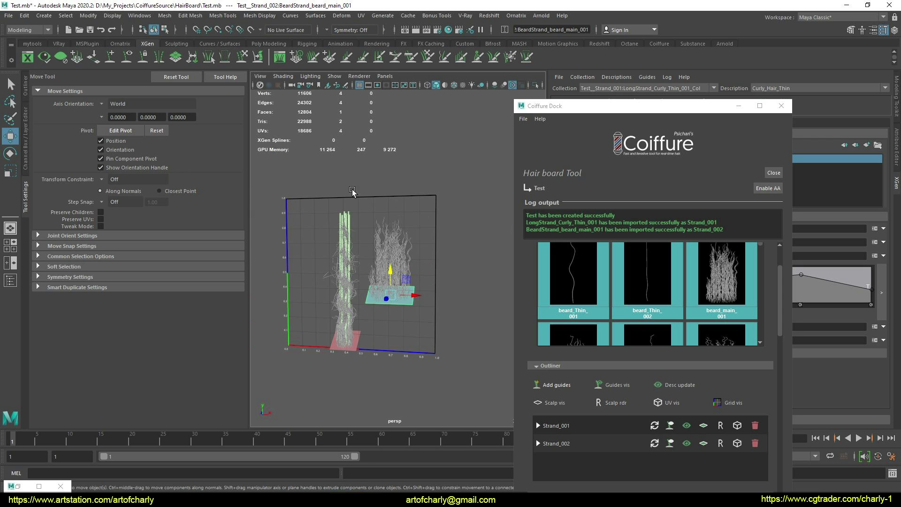
{"action": "left_click_drag", "start_coordinate": [462, 284], "coordinate": [452, 291], "text": "alt"}
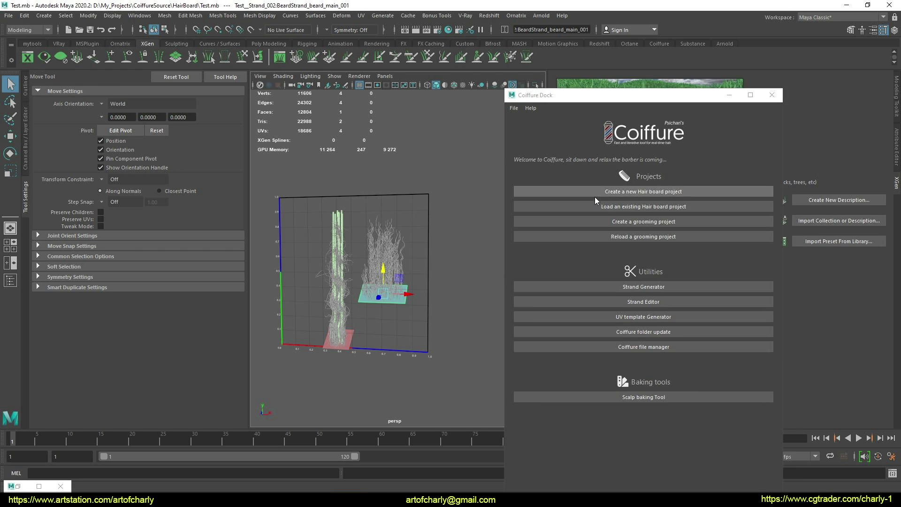
- Load the Rebecca_HairBoard project and scroll its Arnold bake maps, Albedo through Random Hair
{"action": "left_click_drag", "start_coordinate": [638, 106], "coordinate": [680, 54]}
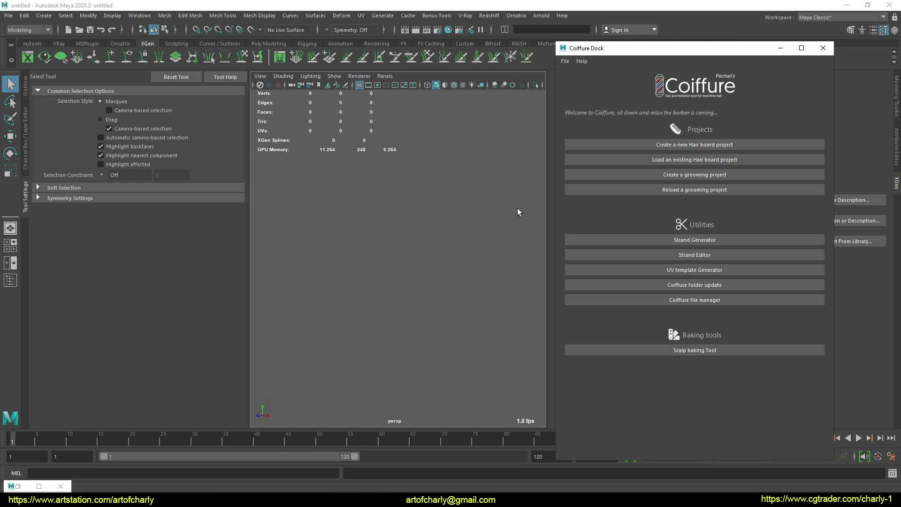
{"action": "left_click", "coordinate": [708, 351]}
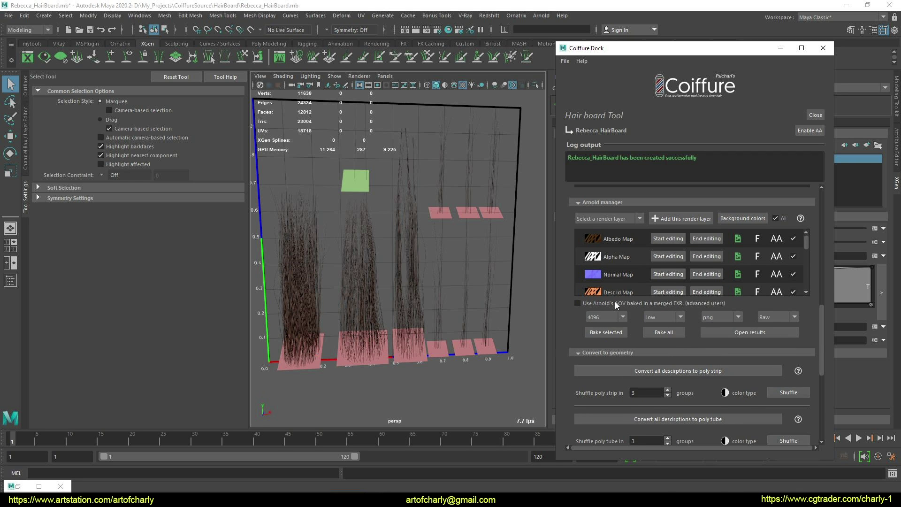
{"action": "mouse_move", "coordinate": [807, 241]}
{"action": "left_mouse_down"}
{"action": "mouse_move", "coordinate": [810, 275]}
{"action": "mouse_move", "coordinate": [804, 229]}
{"action": "left_mouse_up"}
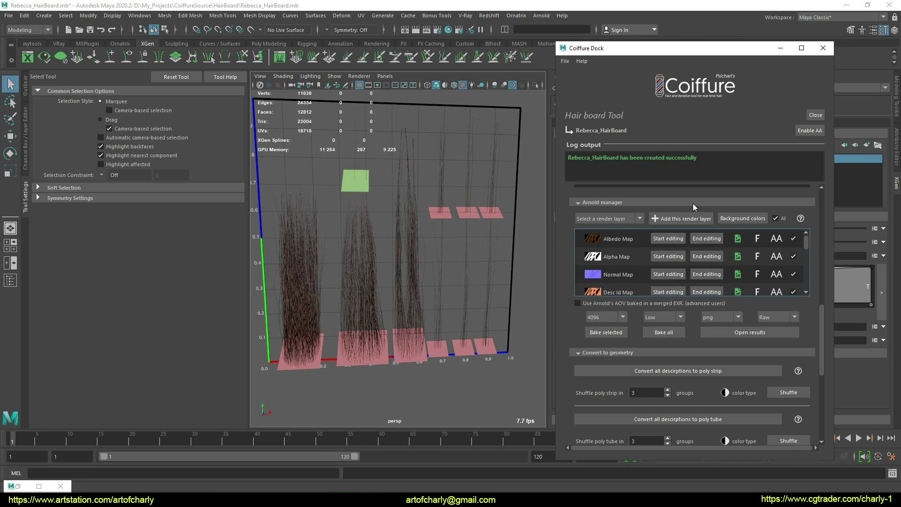
{"action": "mouse_move", "coordinate": [809, 241]}
{"action": "left_mouse_down"}
{"action": "mouse_move", "coordinate": [810, 259]}
{"action": "mouse_move", "coordinate": [809, 227]}
{"action": "left_mouse_up"}
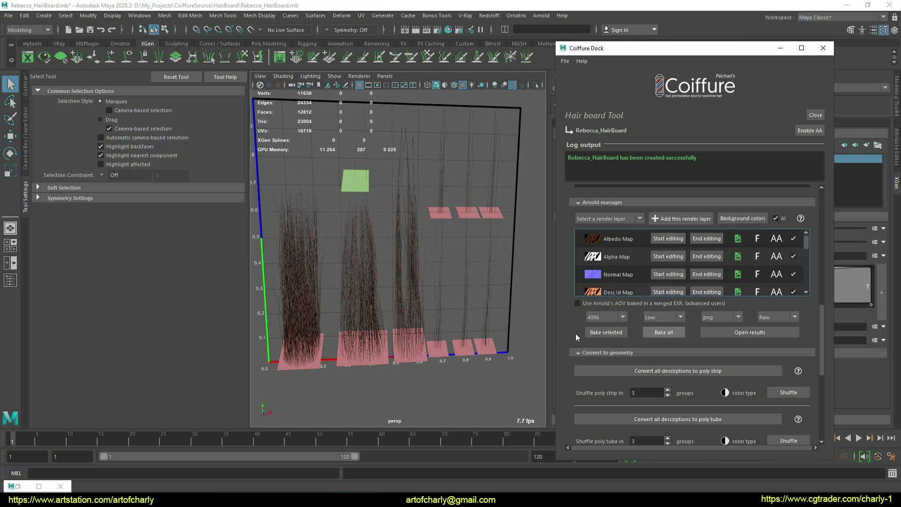